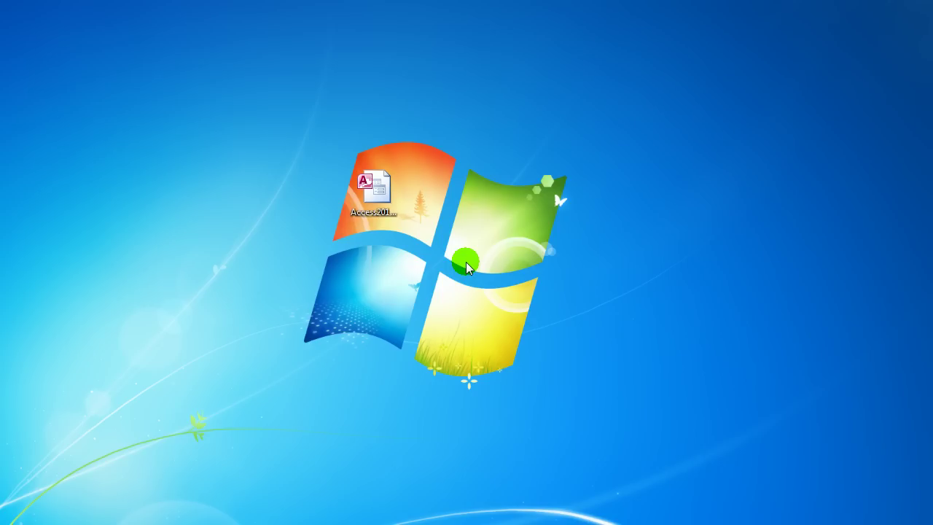
# Step: Open the Access2013_DB_38 database with Microsoft Access from the desktop
pyautogui.click(363, 188)
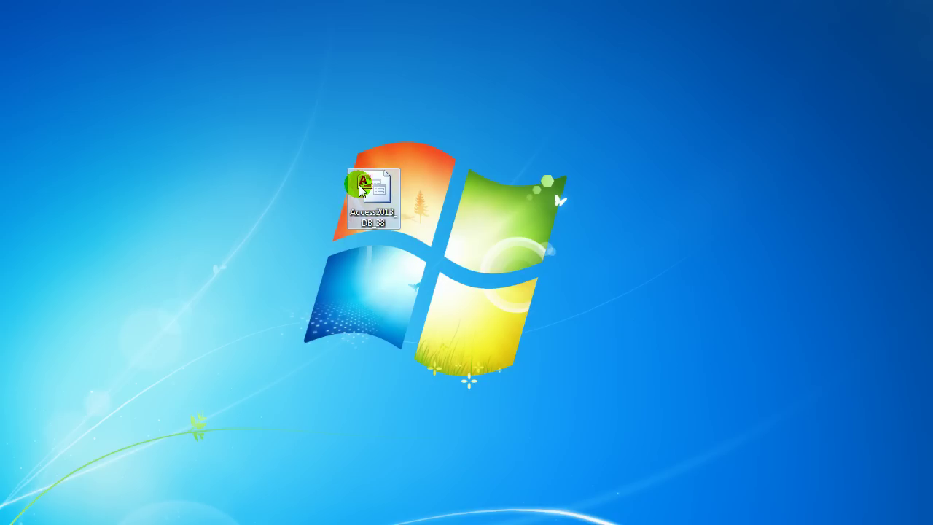
pyautogui.rightClick(362, 188)
pyautogui.moveTo(475, 261)
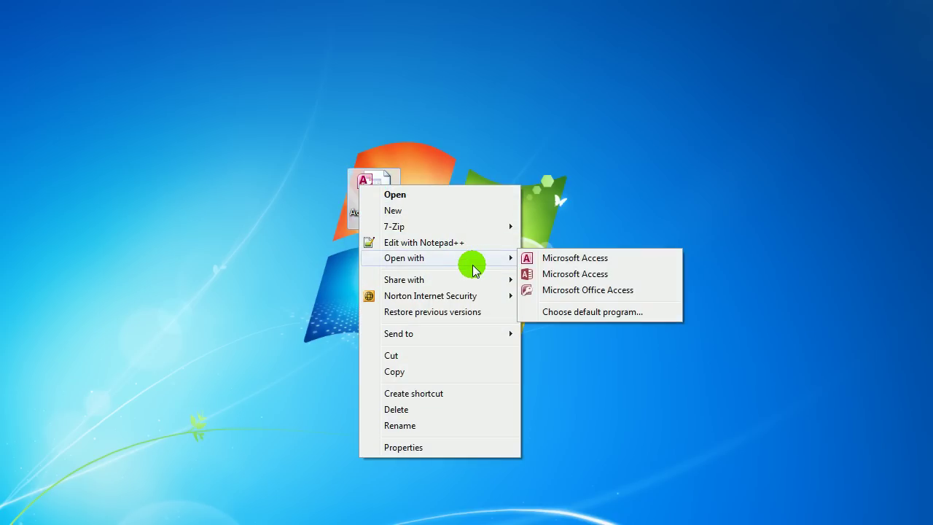
pyautogui.click(580, 276)
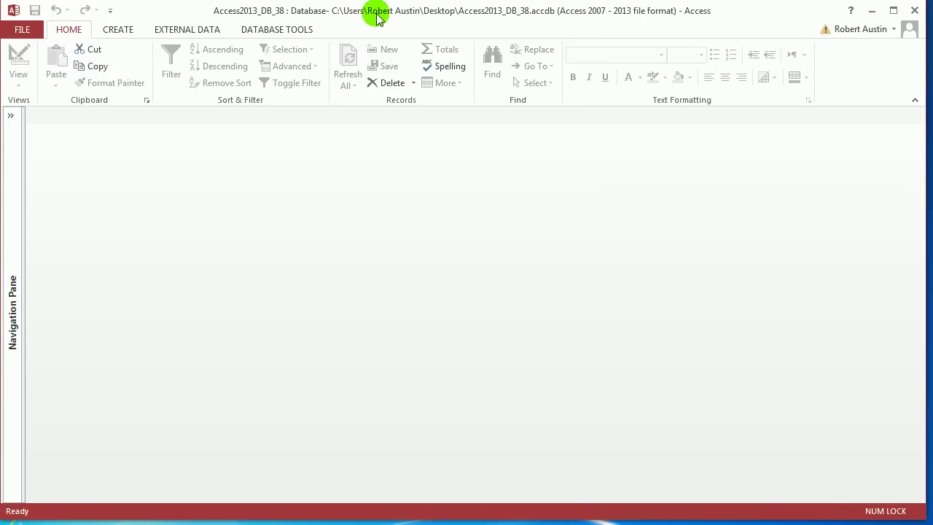
# Step: Compact and repair the database, then log in by picking the user and entering the password
pyautogui.click(28, 30)
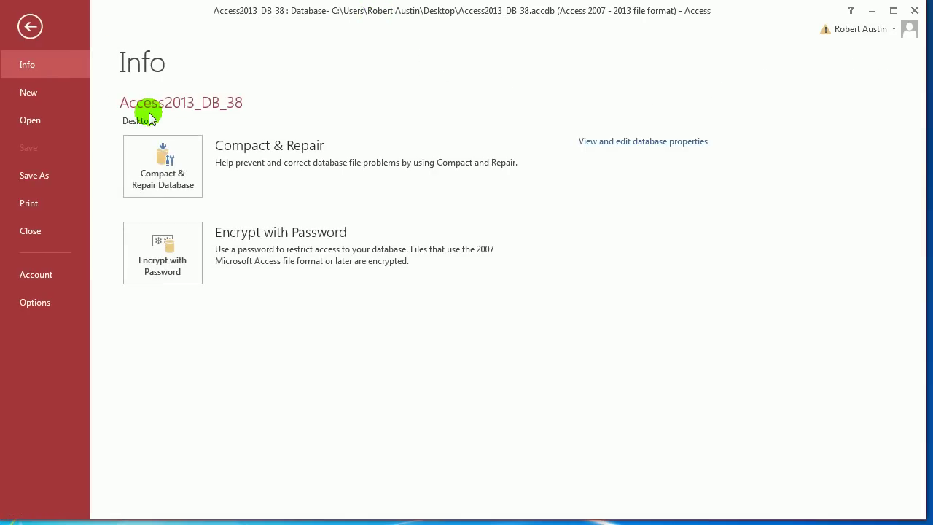
pyautogui.click(154, 178)
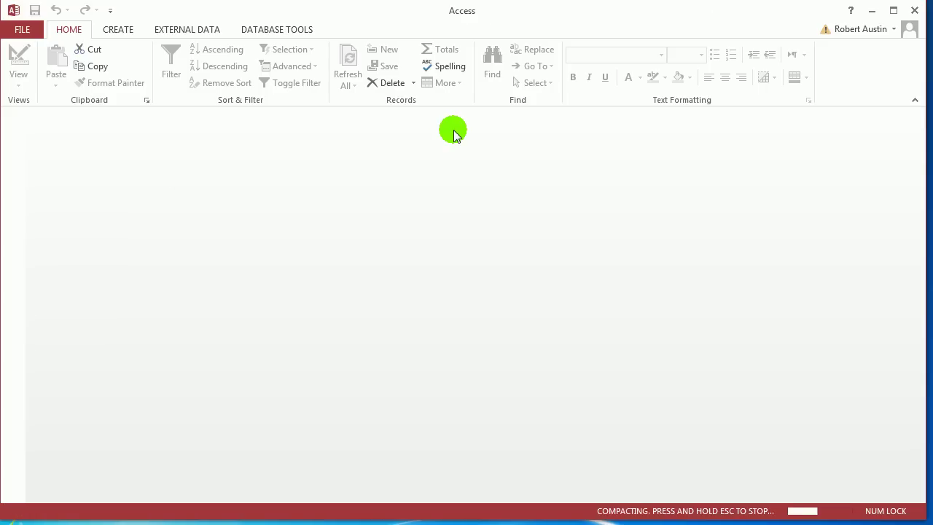
pyautogui.click(560, 168)
pyautogui.click(531, 193)
pyautogui.click(530, 220)
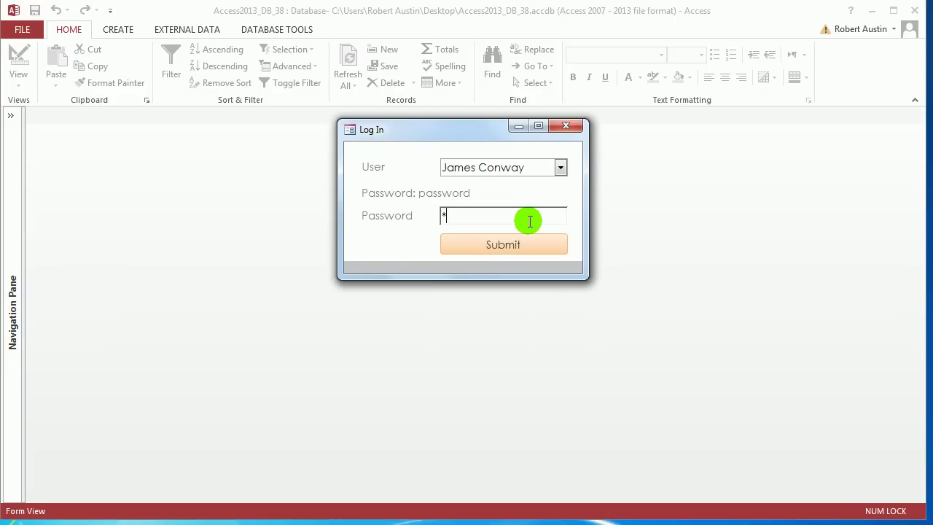
pyautogui.click(496, 242)
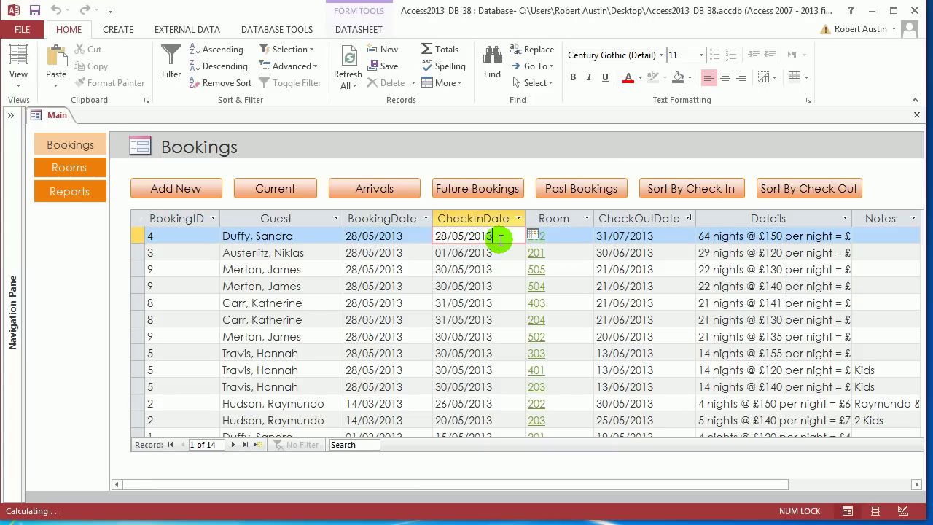
# Step: Switch the Main form to the Rooms list and preview room 202's pop-up record
pyautogui.click(70, 174)
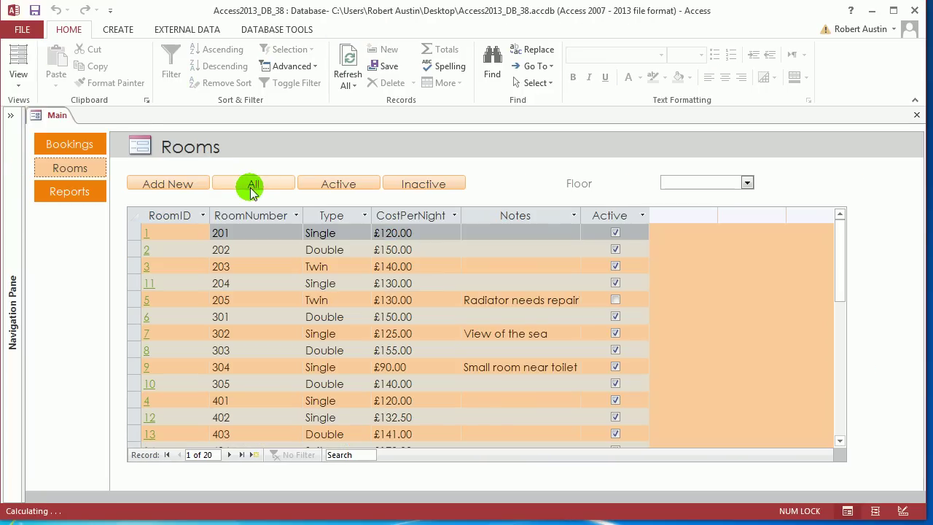
pyautogui.click(147, 250)
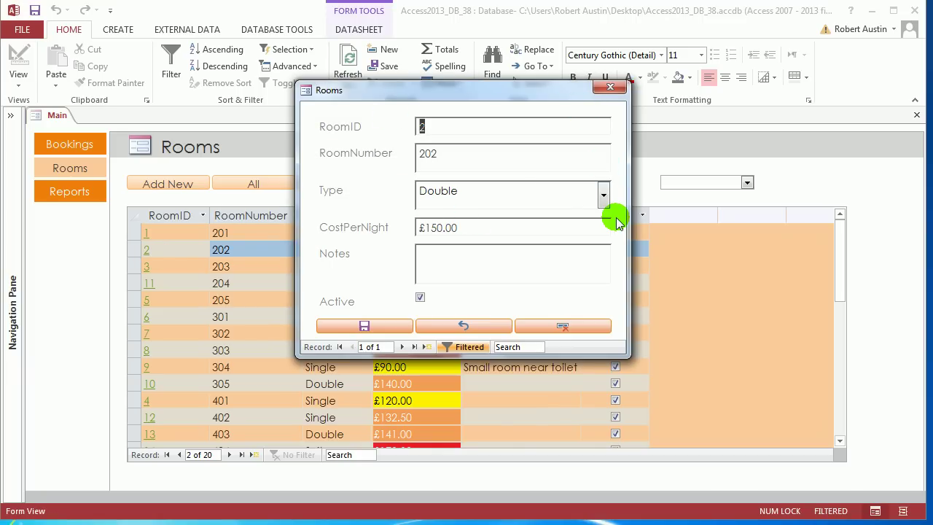
pyautogui.click(611, 88)
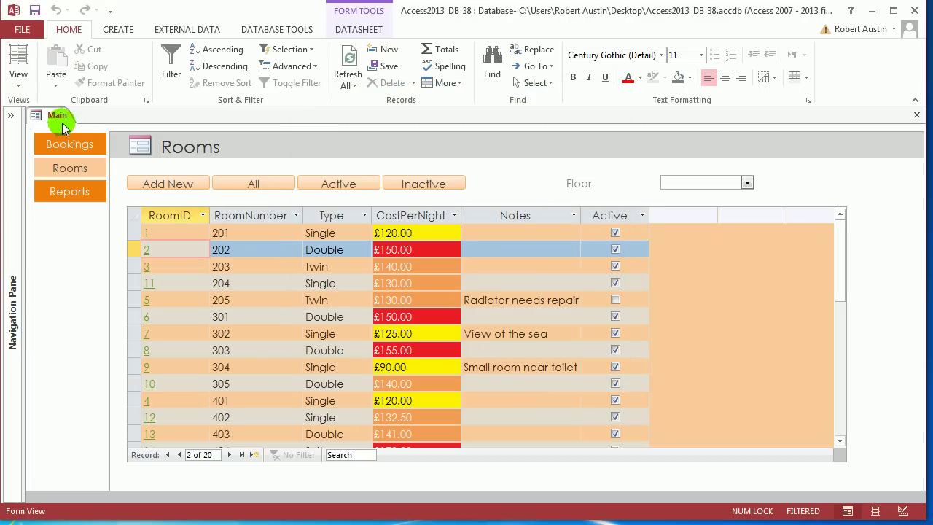
# Step: Expand the Navigation Pane, view the tblGuests table, then close it and the Main form
pyautogui.click(11, 116)
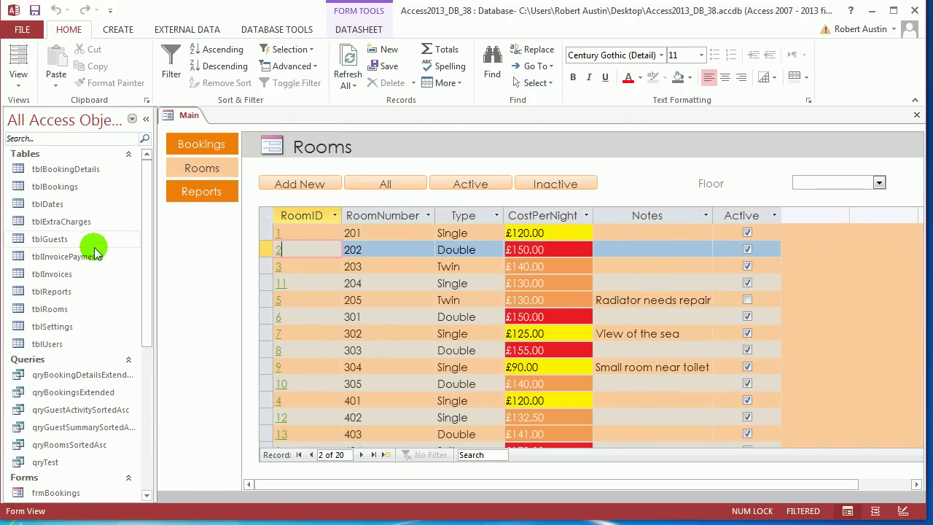
pyautogui.doubleClick(59, 239)
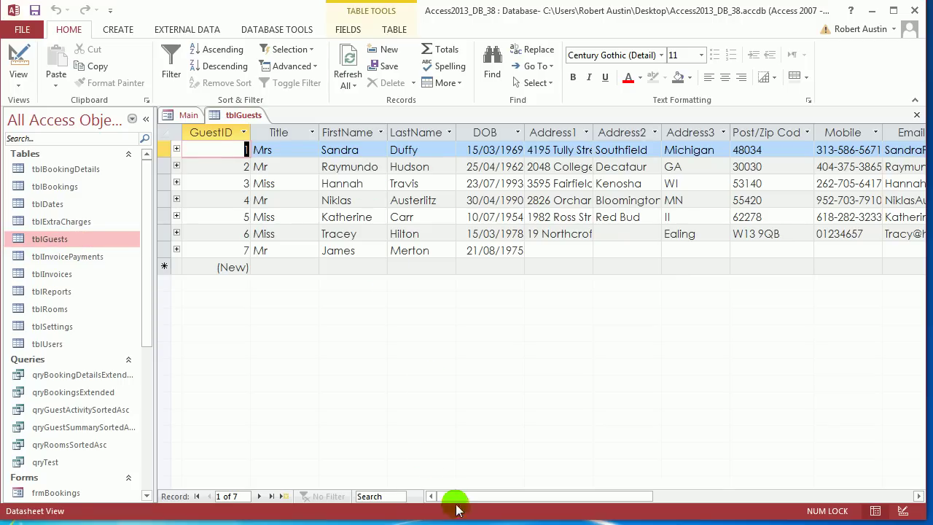
pyautogui.moveTo(462, 496); pyautogui.dragTo(428, 496)
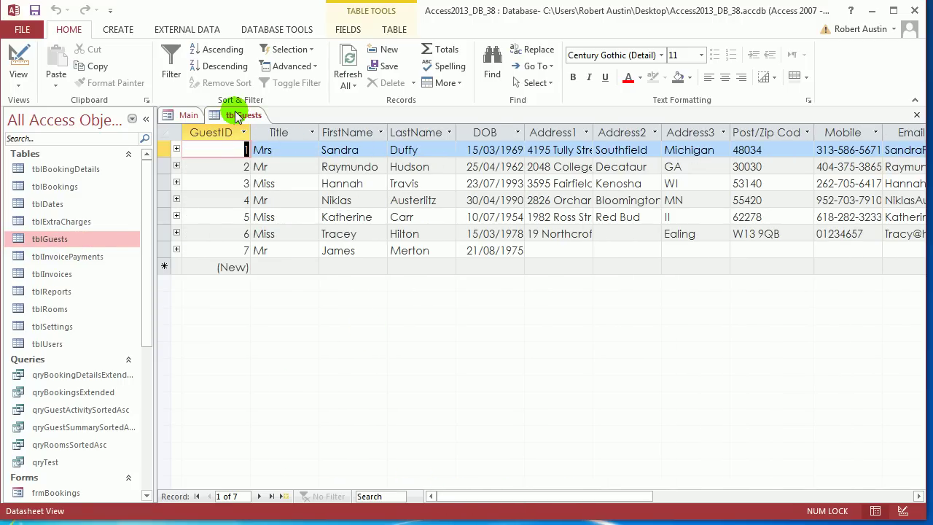
pyautogui.rightClick(236, 118)
pyautogui.click(277, 139)
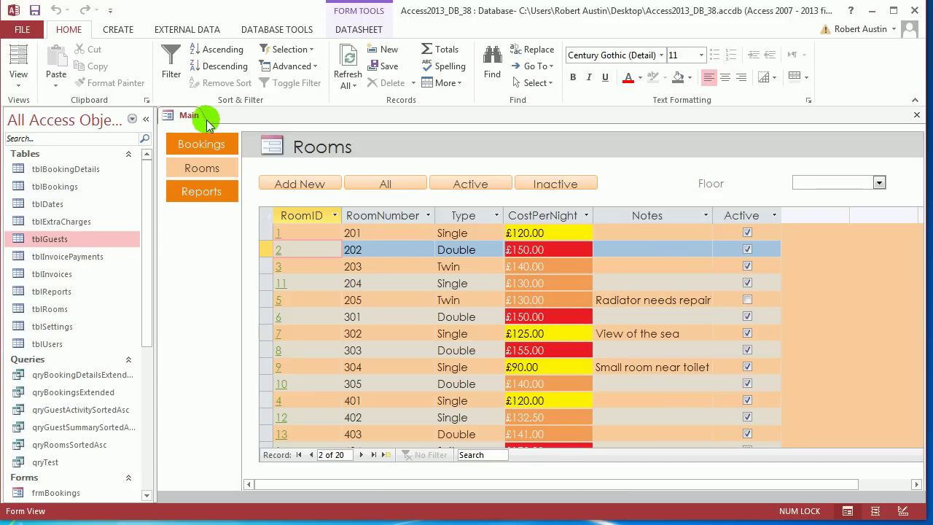
pyautogui.rightClick(191, 120)
pyautogui.click(231, 146)
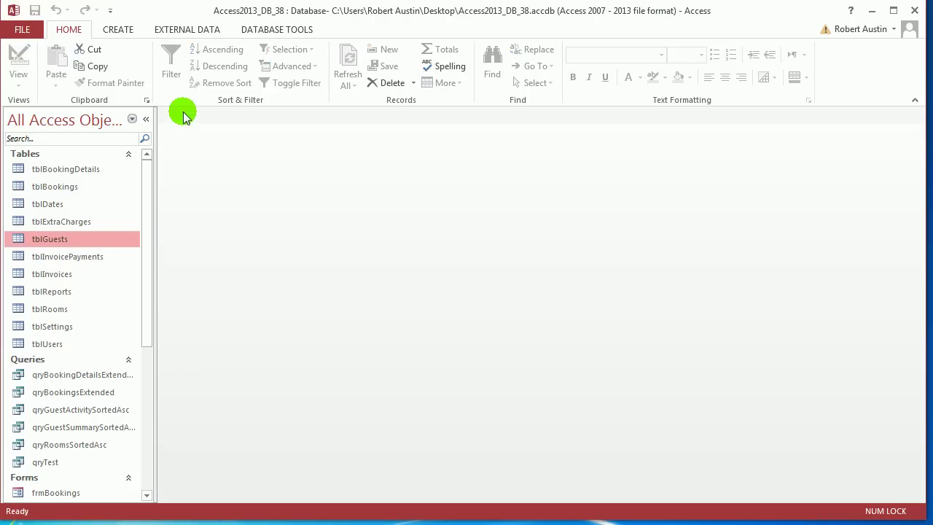
# Step: Create a new blank form and float its Property Sheet near the top right
pyautogui.click(115, 32)
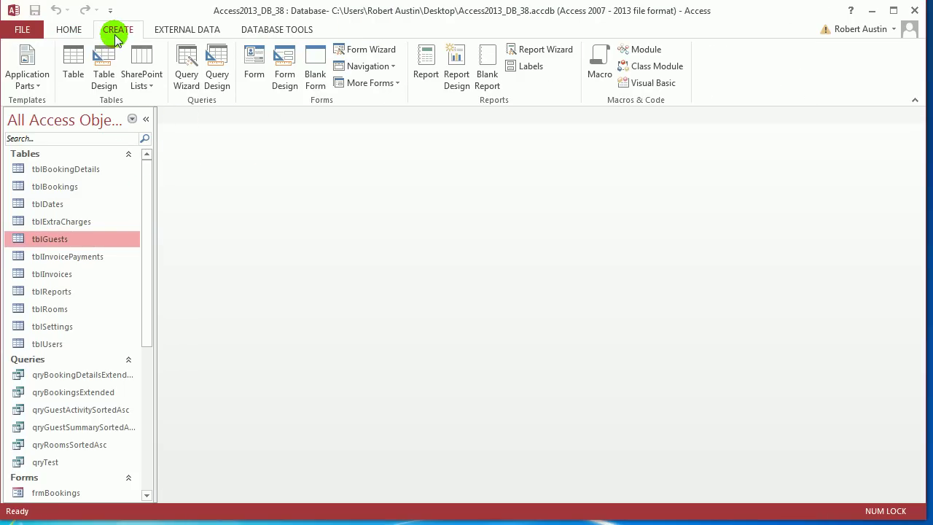
pyautogui.click(317, 77)
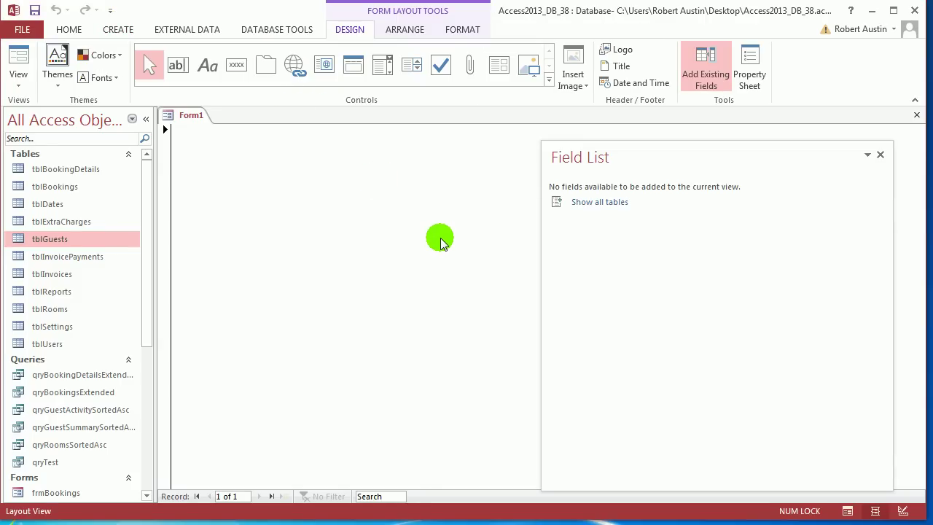
pyautogui.press('F4')
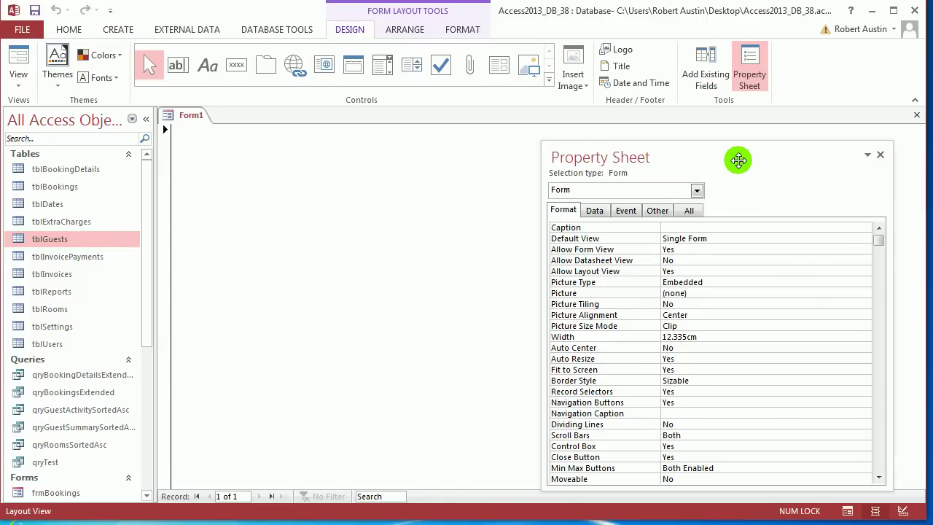
pyautogui.moveTo(736, 158); pyautogui.dragTo(759, 85)
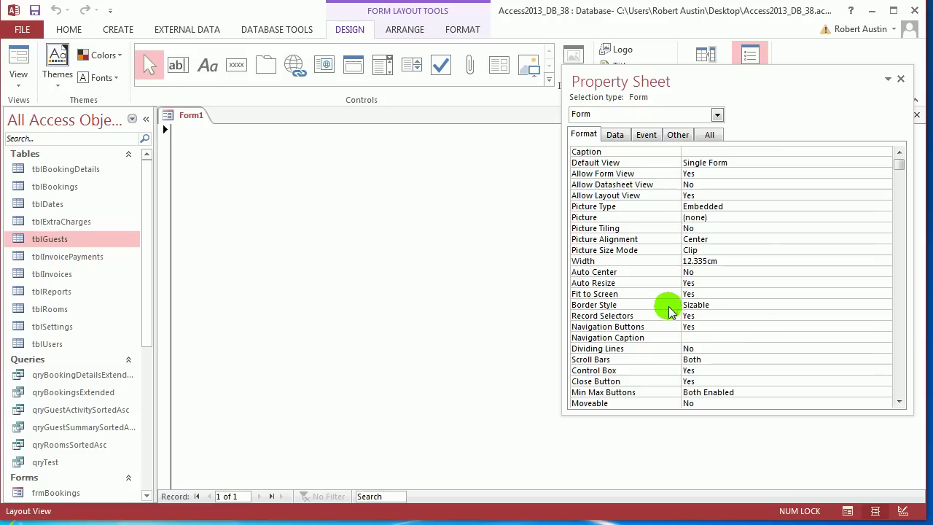
# Step: Set the form's Record Selectors to No and Auto Center to Yes
pyautogui.click(886, 317)
pyautogui.click(880, 336)
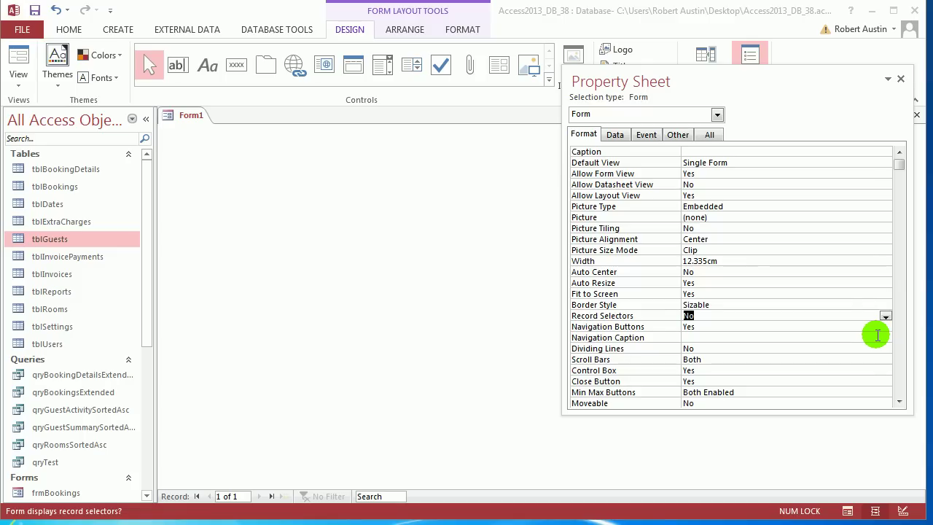
pyautogui.click(886, 272)
pyautogui.click(874, 284)
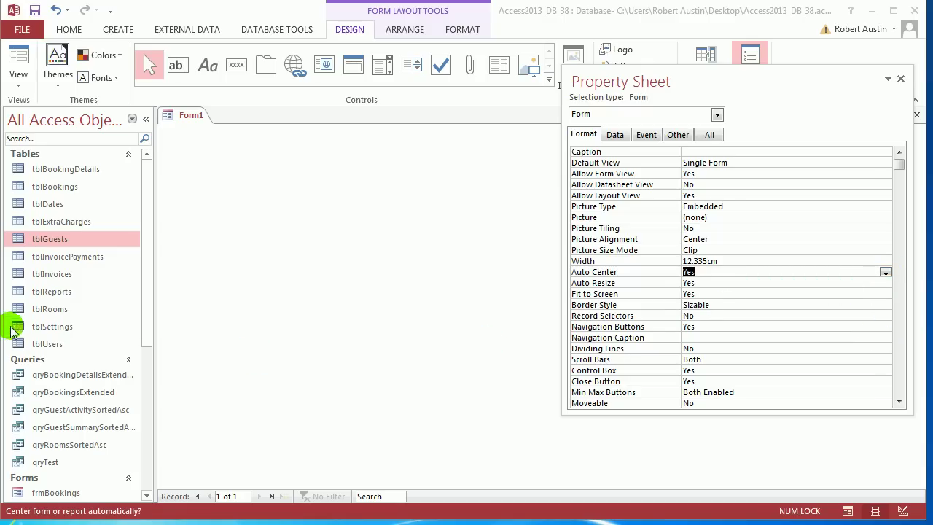
# Step: Open frmRoomsDataEntry to compare its layout, then close it
pyautogui.scroll(-4, 109, 306)
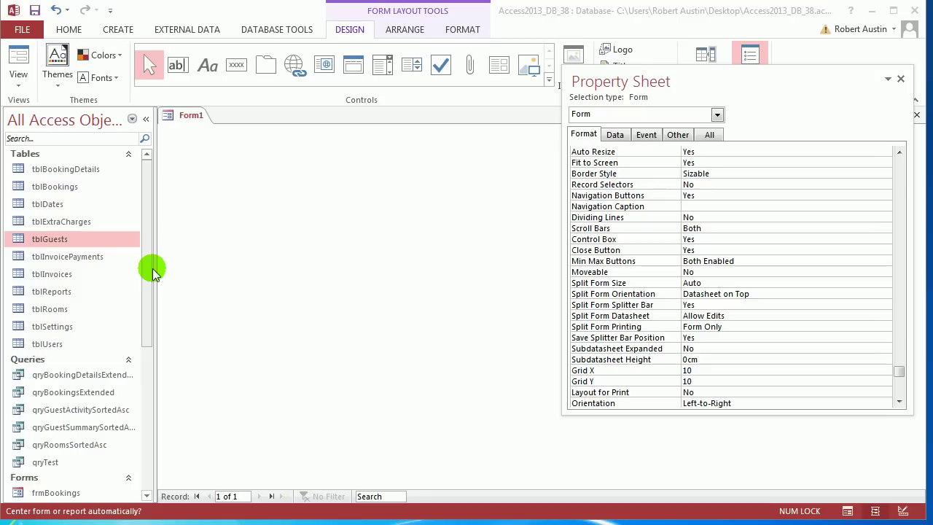
pyautogui.moveTo(150, 215); pyautogui.dragTo(168, 360)
pyautogui.doubleClick(87, 367)
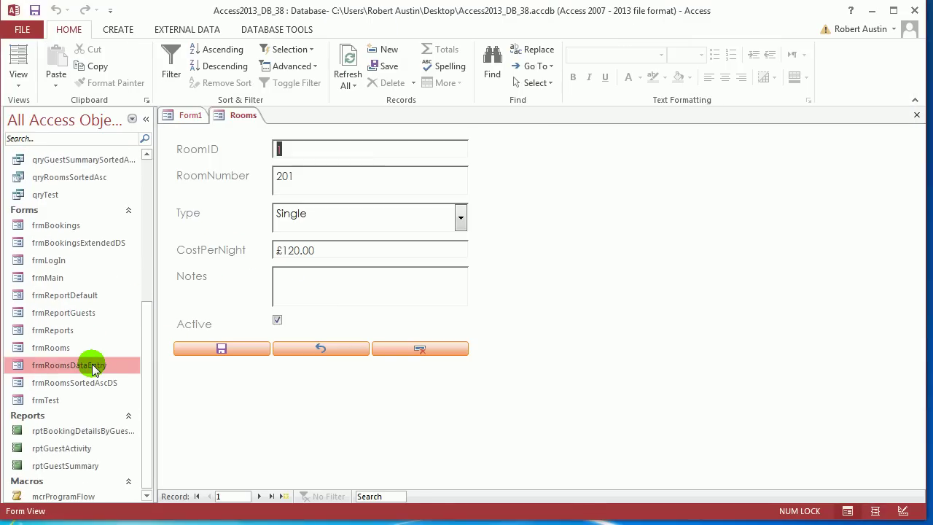
pyautogui.rightClick(243, 117)
pyautogui.click(262, 146)
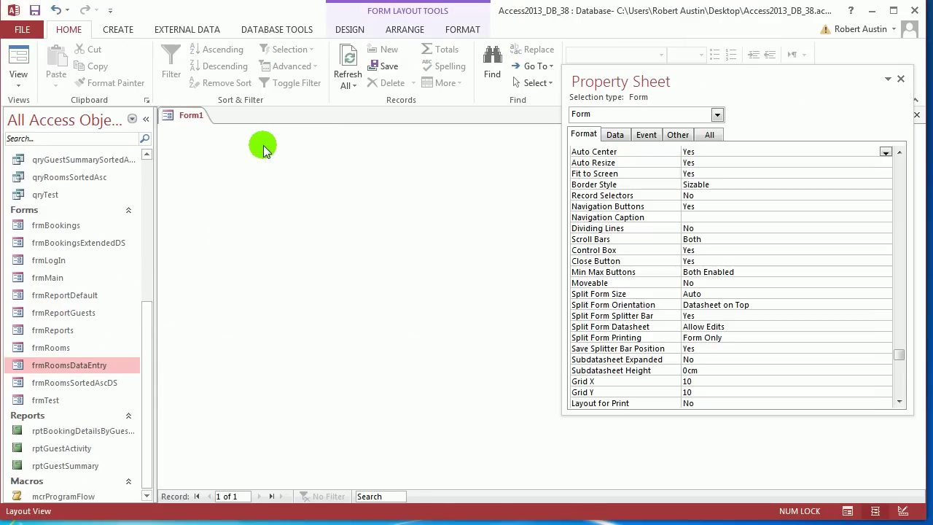
# Step: Save the new form as frmGuestsDataEntry
pyautogui.click(194, 116)
pyautogui.rightClick(197, 119)
pyautogui.click(219, 126)
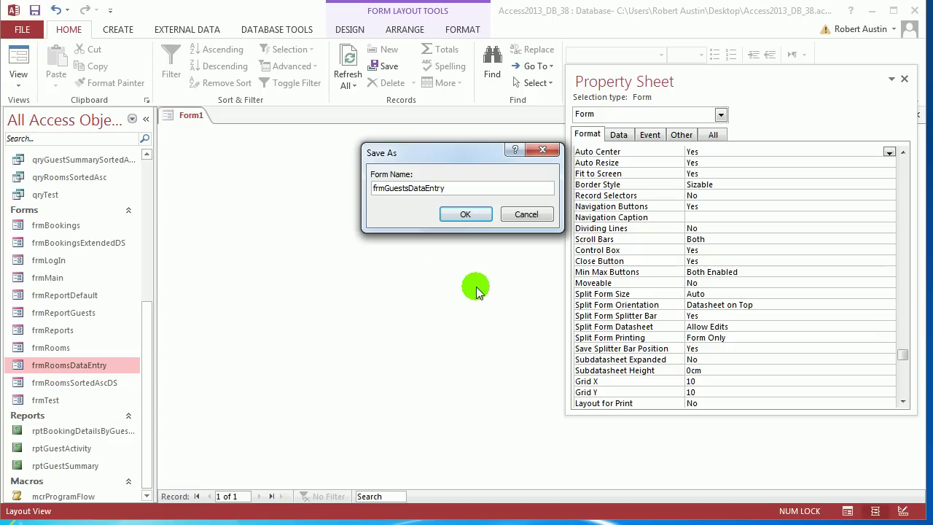
pyautogui.click(465, 215)
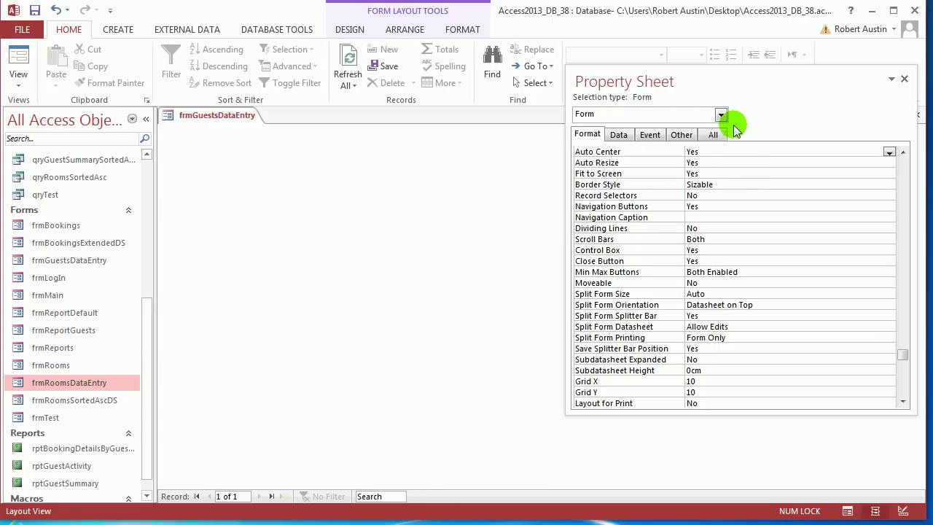
# Step: Set the form's Caption property to Guests
pyautogui.click(904, 172)
pyautogui.scroll(-4, 875, 166)
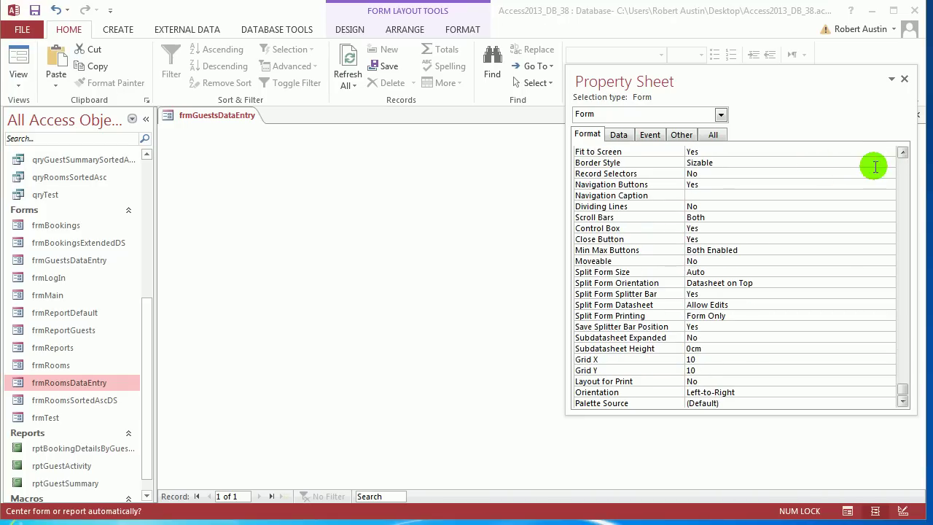
pyautogui.click(899, 163)
pyautogui.click(744, 152)
pyautogui.write('Guests')
pyautogui.press('Return')
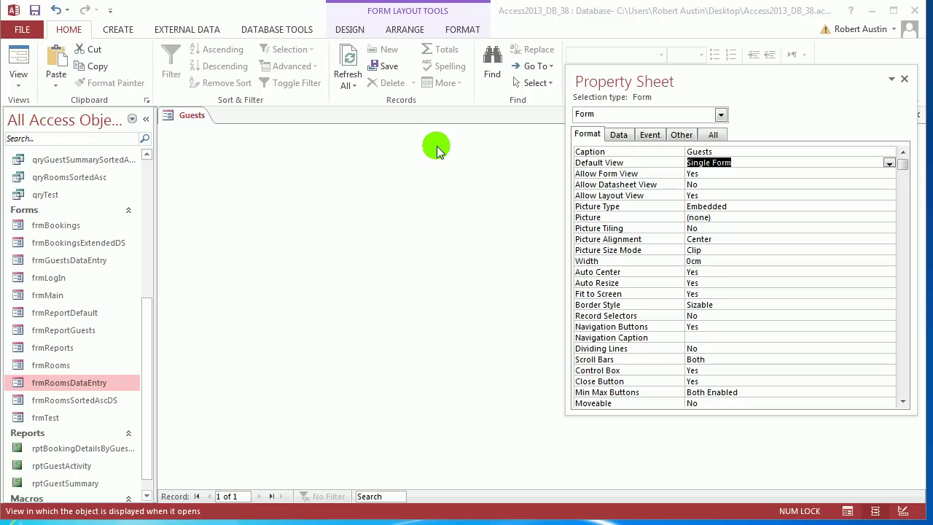
# Step: Set the form's Record Source to tblGuests and collapse the Navigation Pane
pyautogui.click(620, 135)
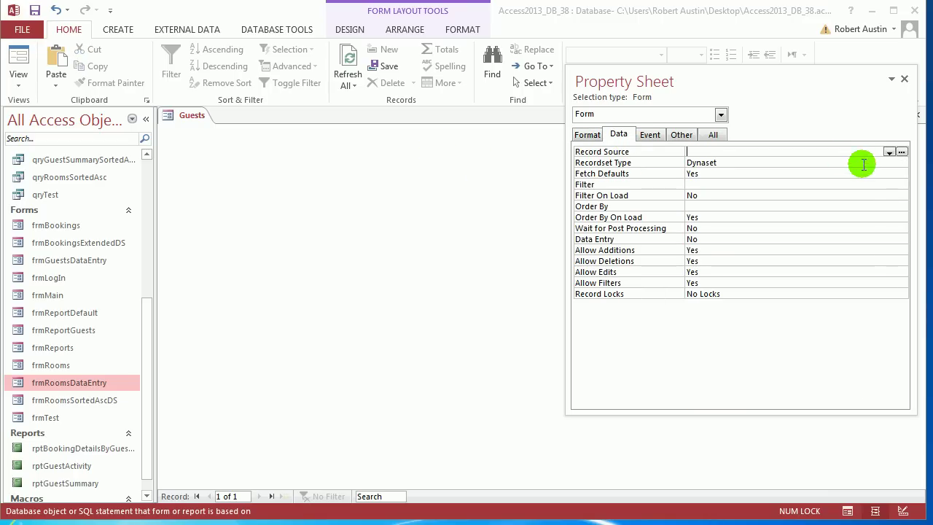
pyautogui.click(891, 152)
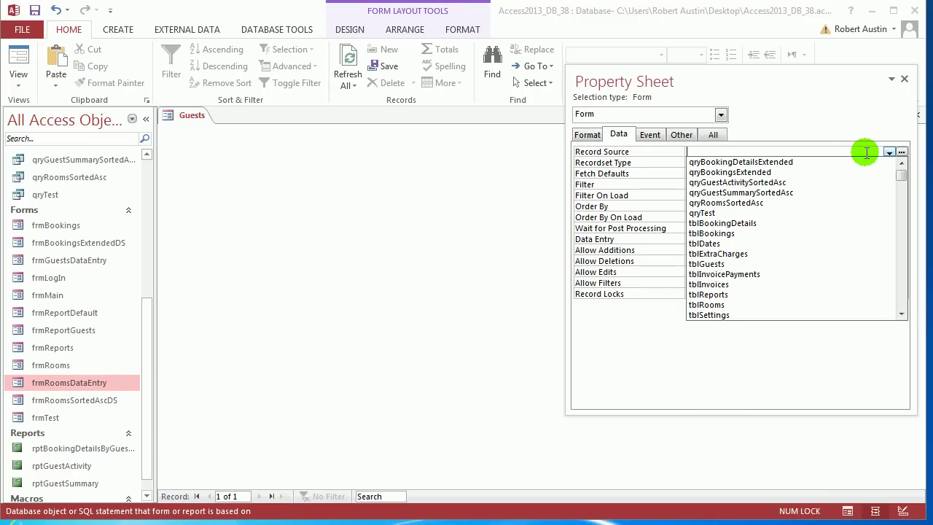
pyautogui.scroll(-1, 828, 169)
pyautogui.scroll(1, 814, 183)
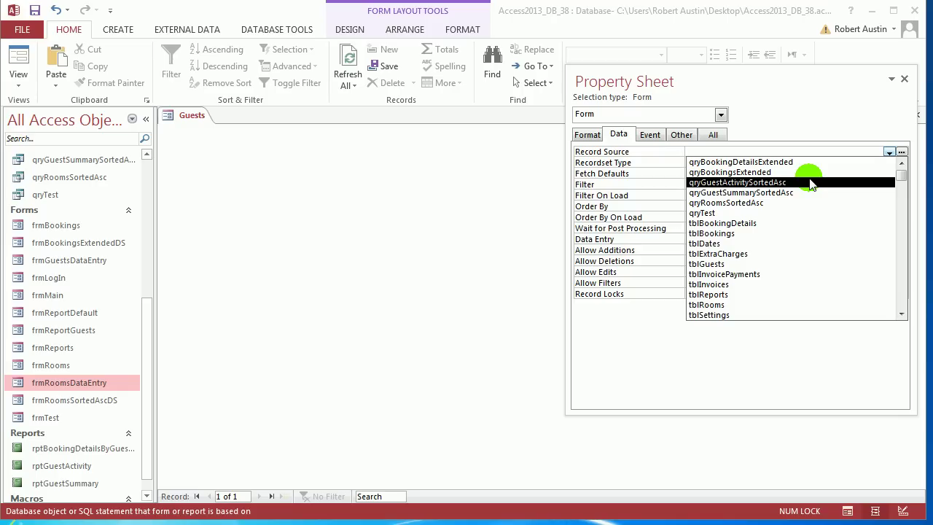
pyautogui.click(775, 264)
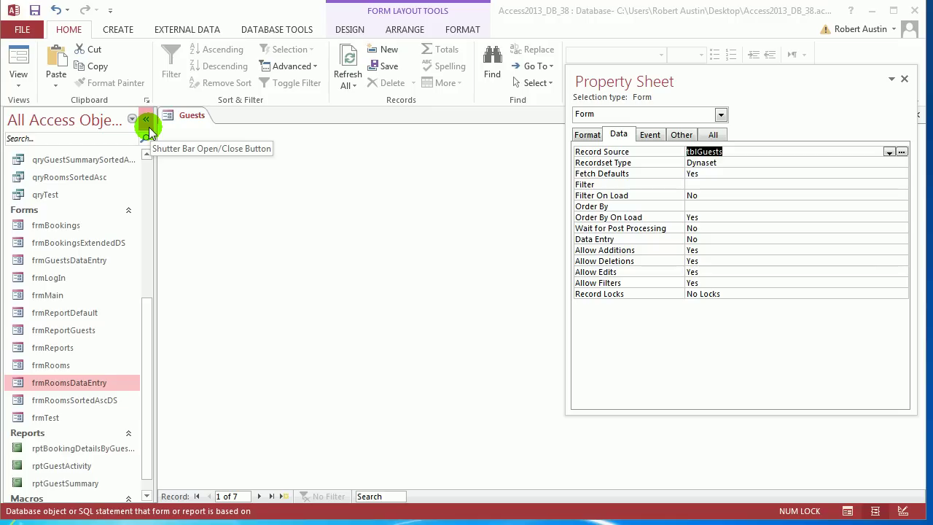
pyautogui.click(146, 120)
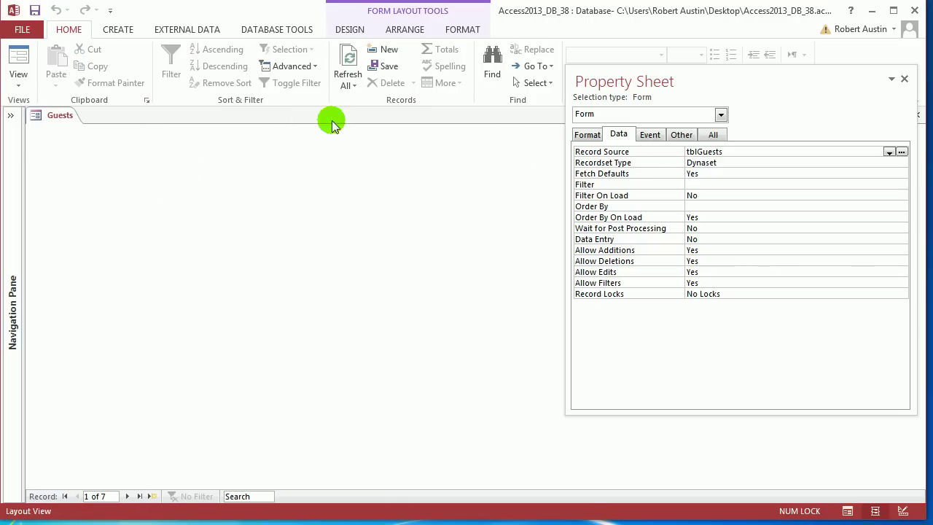
# Step: Insert a two-page tab control onto the Guests form
pyautogui.click(349, 30)
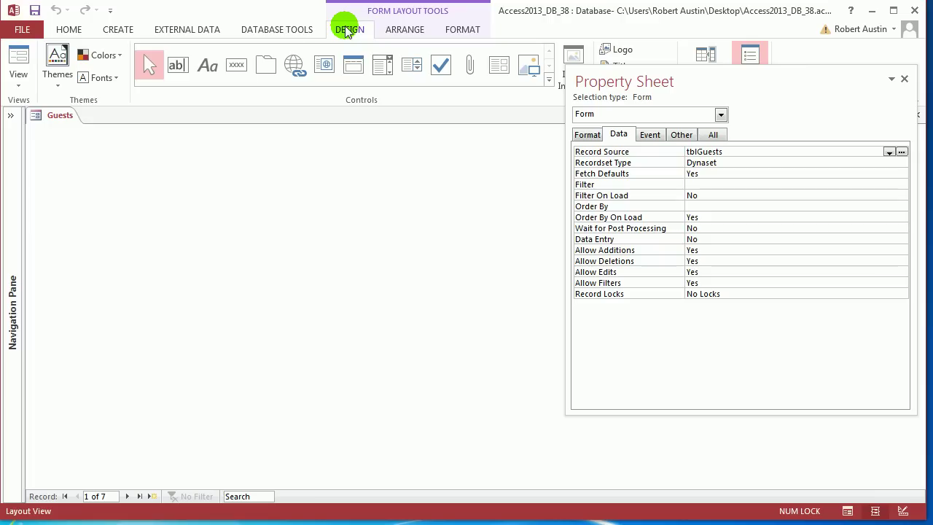
pyautogui.click(267, 65)
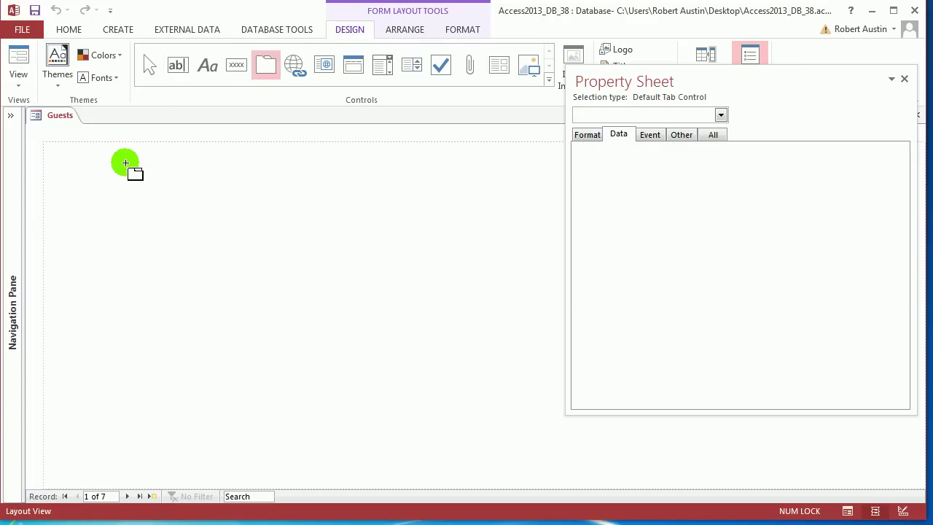
pyautogui.click(125, 165)
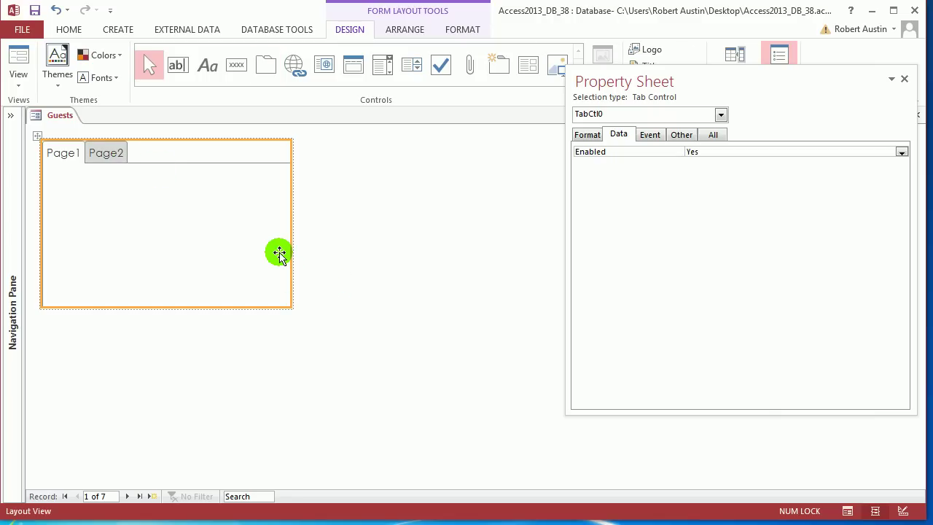
# Step: Preview the form in Form View, switching between Page1 and Page2
pyautogui.rightClick(56, 115)
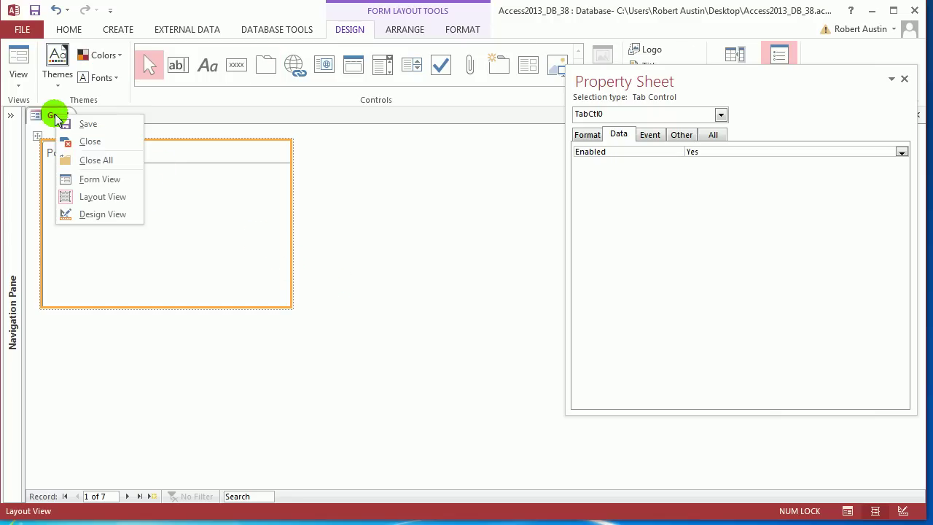
pyautogui.click(89, 183)
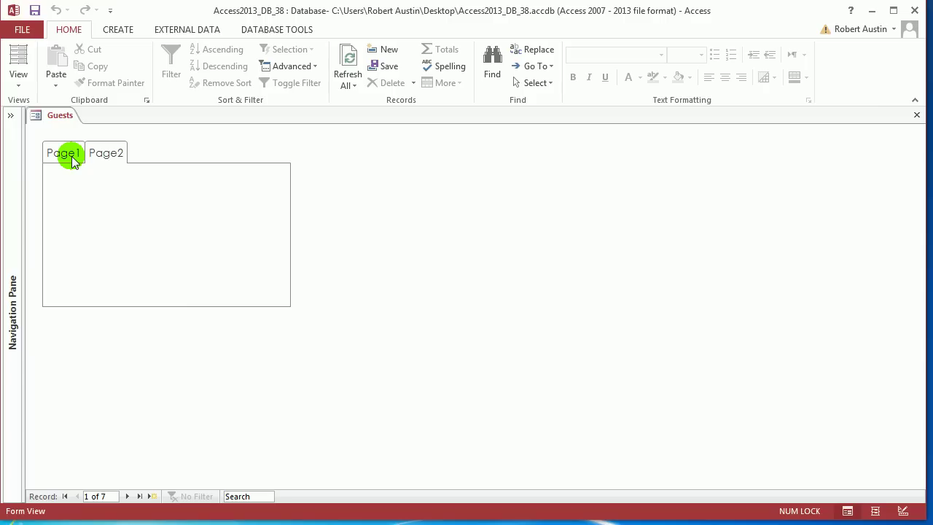
pyautogui.click(117, 154)
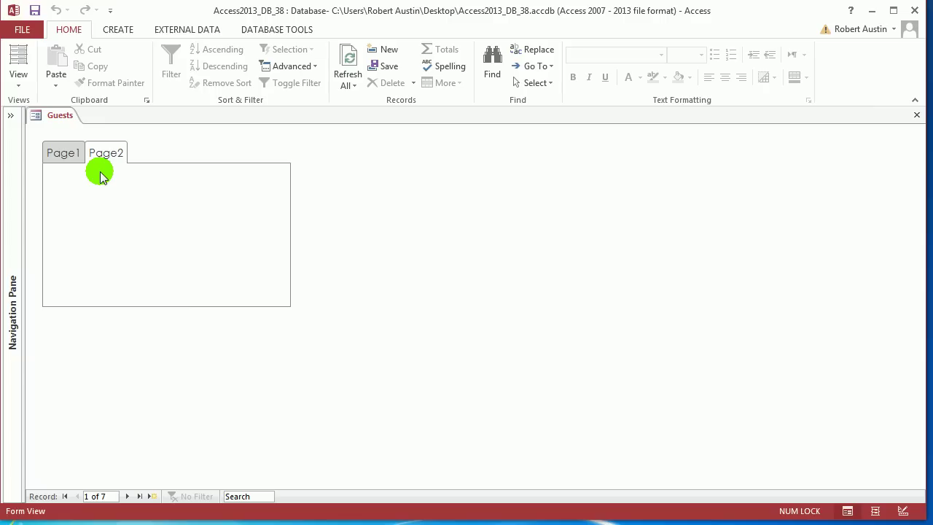
pyautogui.click(73, 152)
pyautogui.click(121, 153)
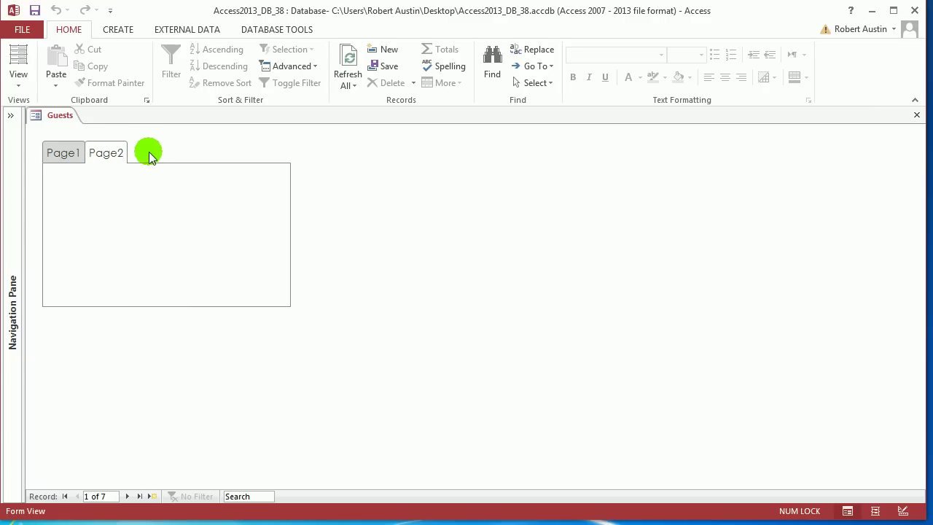
# Step: Return to Layout View and enlarge the tab control
pyautogui.rightClick(65, 117)
pyautogui.click(110, 197)
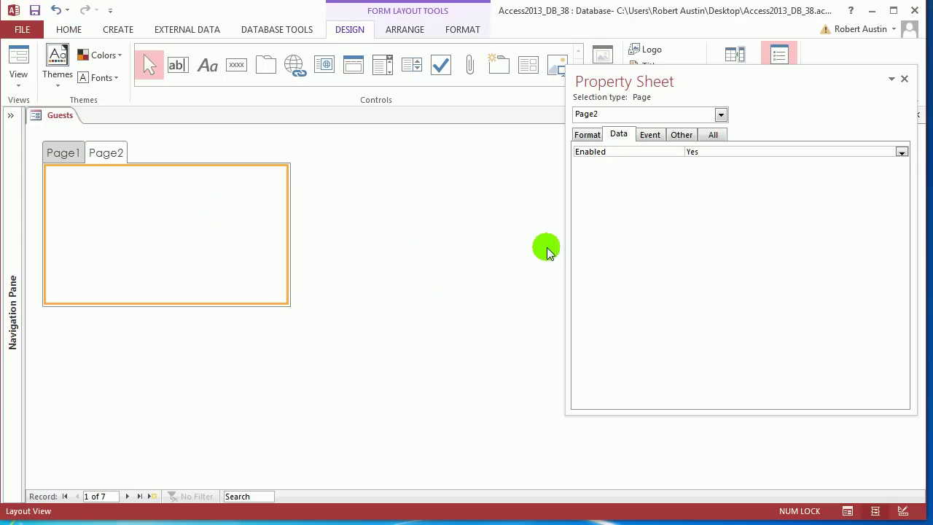
pyautogui.moveTo(286, 303); pyautogui.dragTo(332, 349)
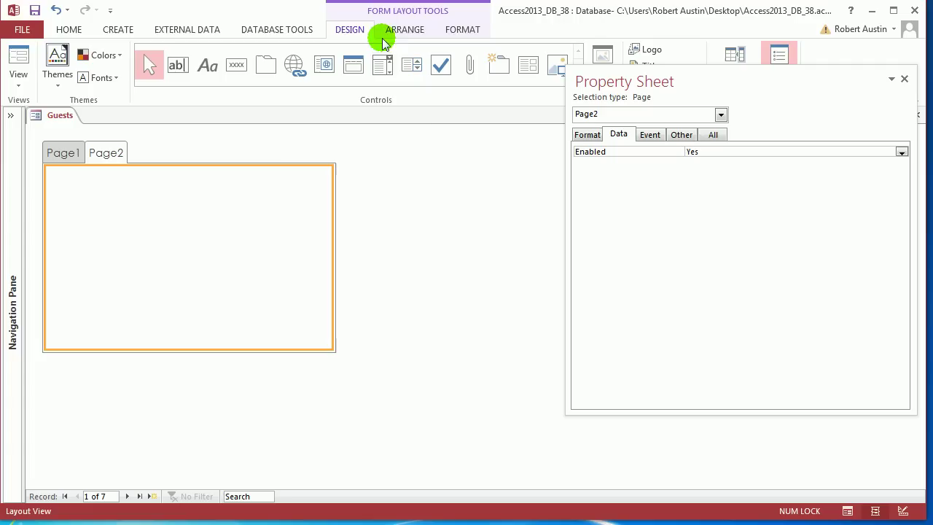
# Step: Move the Property Sheet aside, show the tblGuests Field List, and select Page1
pyautogui.moveTo(640, 81); pyautogui.dragTo(683, 167)
pyautogui.click(736, 81)
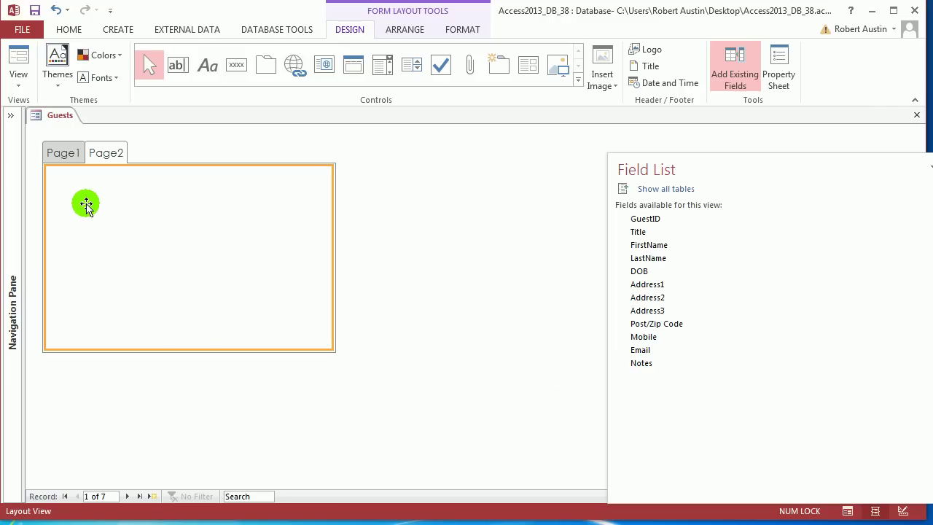
pyautogui.click(69, 158)
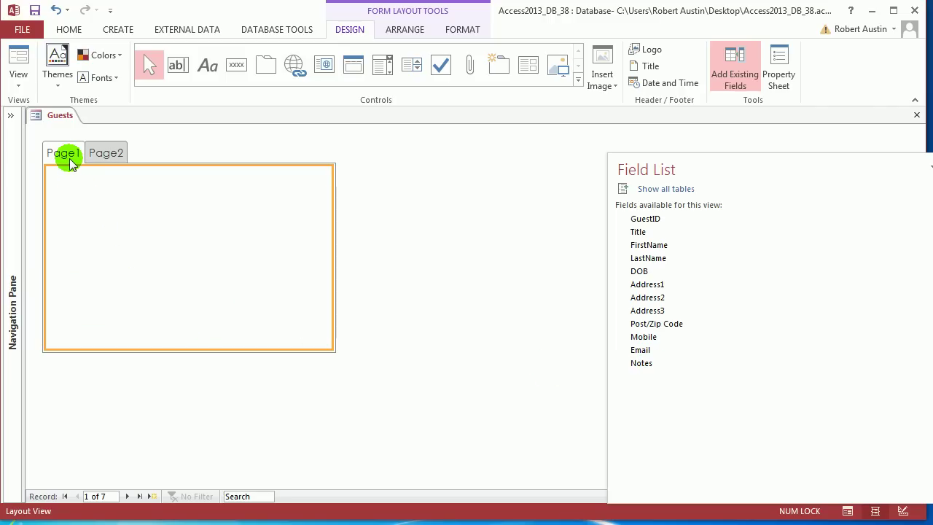
# Step: Reopen the Property Sheet as a floating window and select the tab control's pages
pyautogui.press('F4')
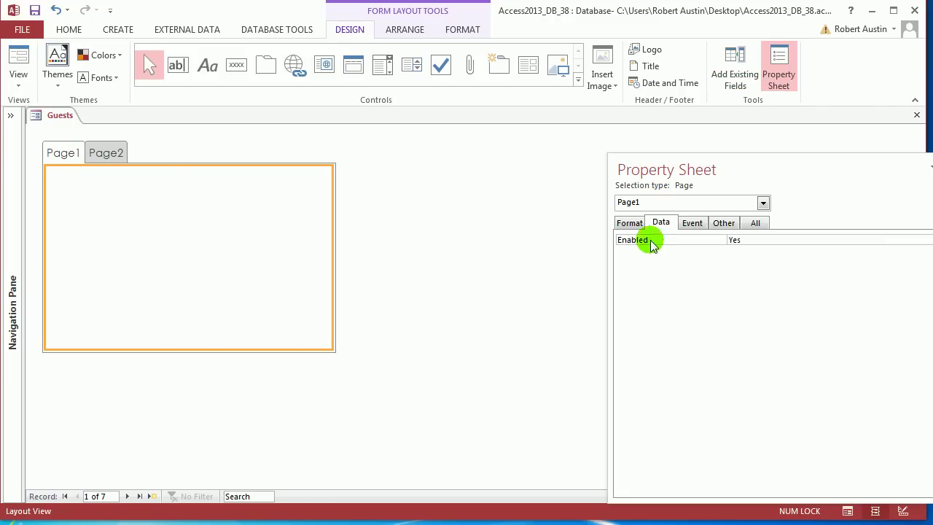
pyautogui.moveTo(674, 180); pyautogui.dragTo(670, 133)
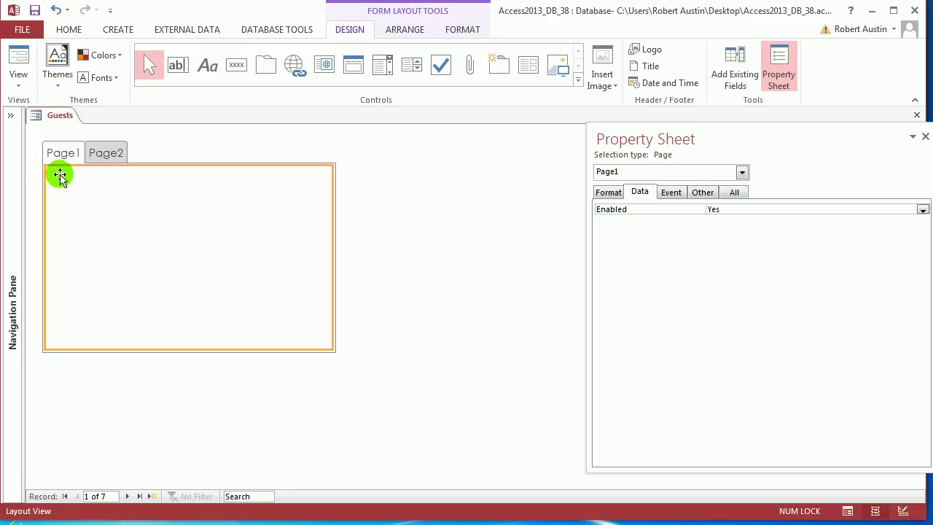
pyautogui.click(203, 155)
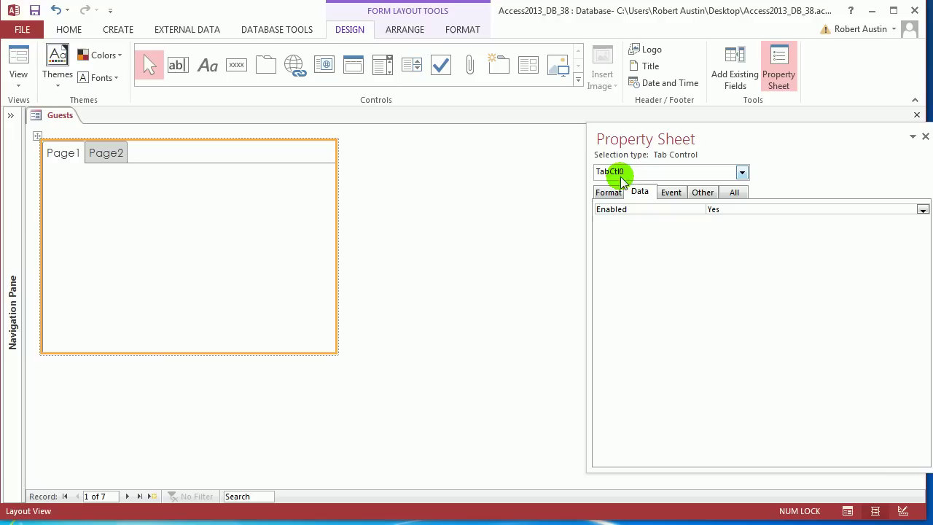
pyautogui.click(64, 155)
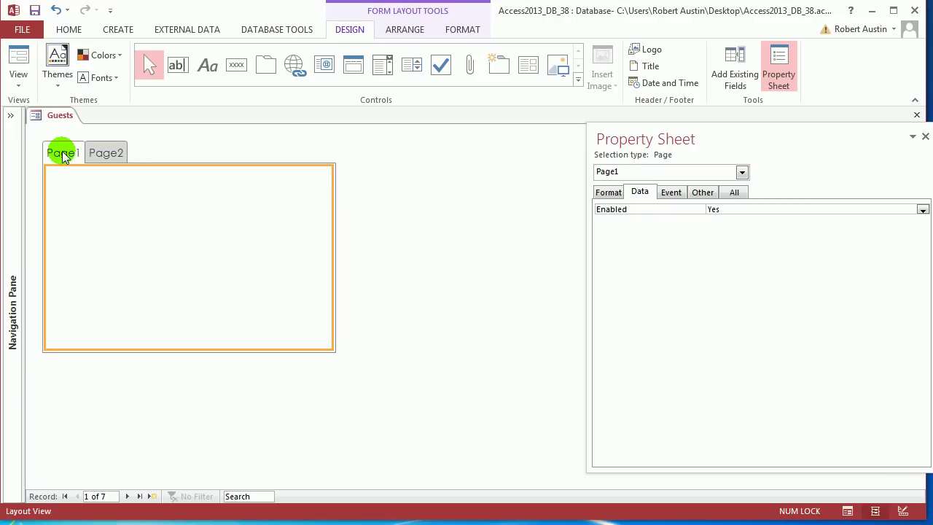
pyautogui.click(108, 150)
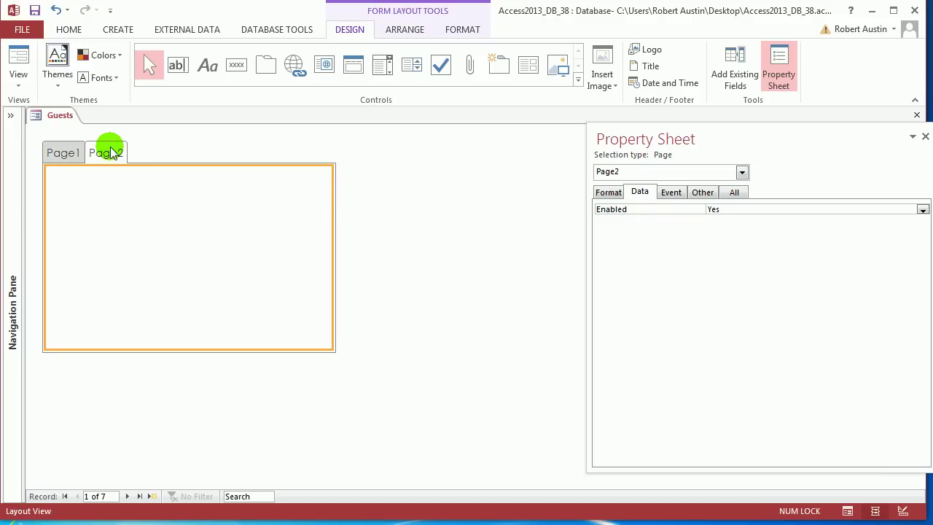
pyautogui.click(73, 155)
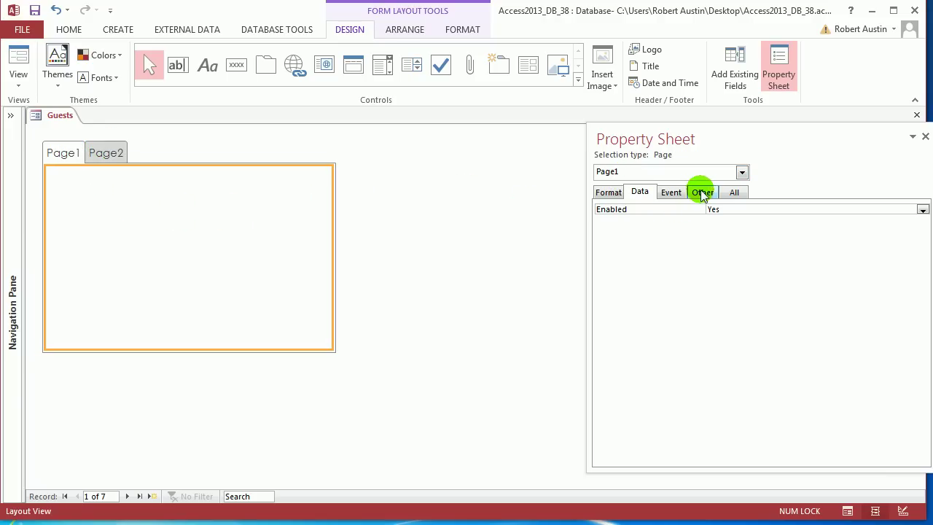
# Step: Rename the first page and name the second page ContactDetails on the Other tab
pyautogui.click(703, 192)
pyautogui.click(711, 209)
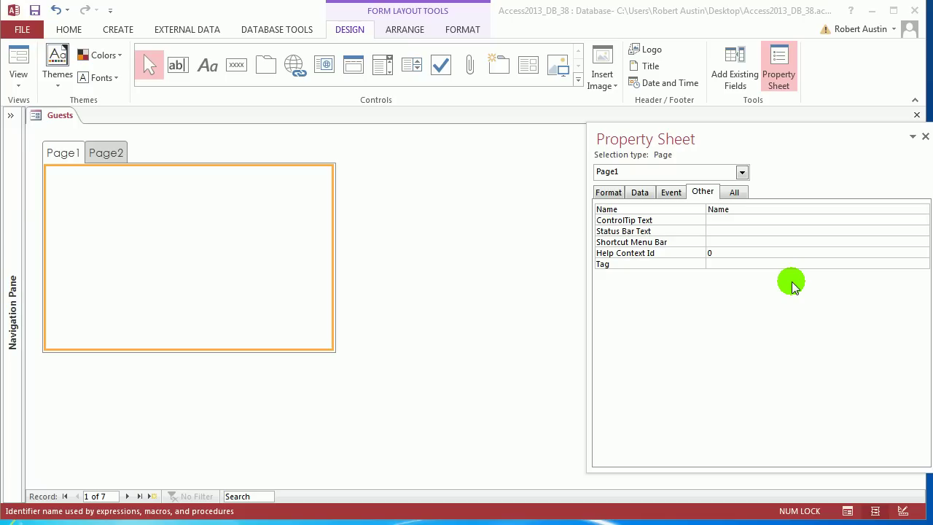
pyautogui.press('Return')
pyautogui.click(102, 151)
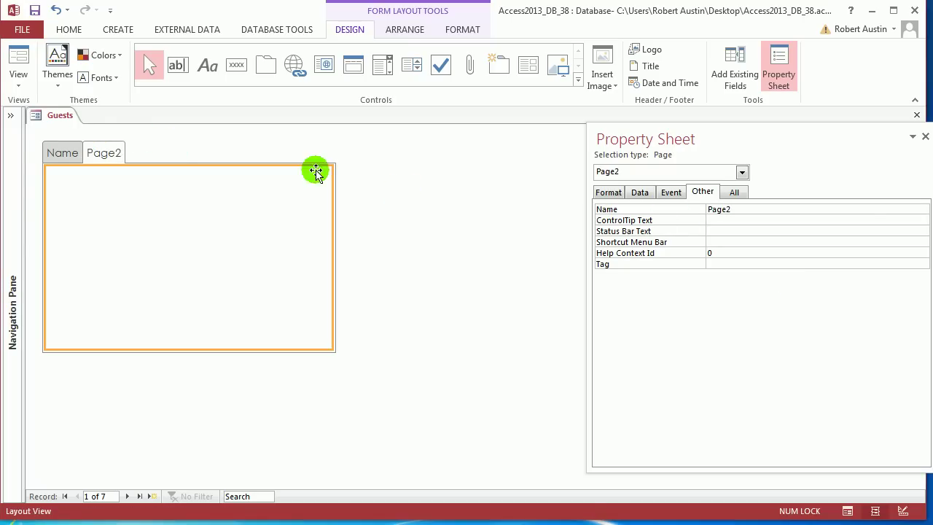
pyautogui.click(695, 210)
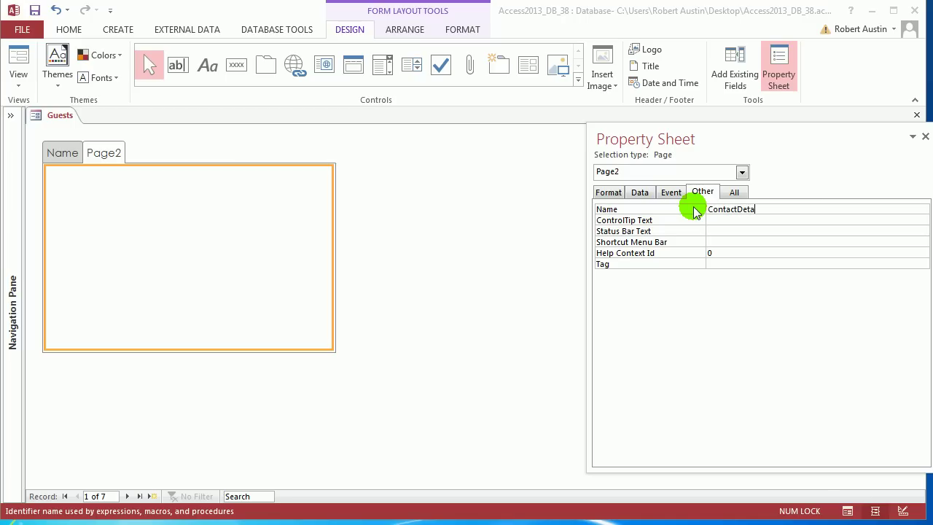
pyautogui.write('ContactDetails')
pyautogui.press('Return')
pyautogui.click(608, 192)
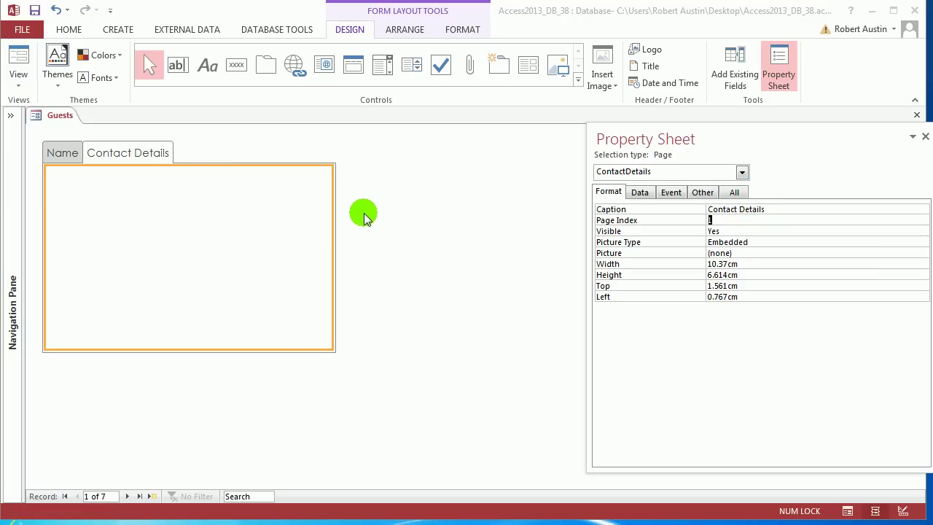
# Step: Insert a third page into the tab control and name it Notes
pyautogui.rightClick(143, 160)
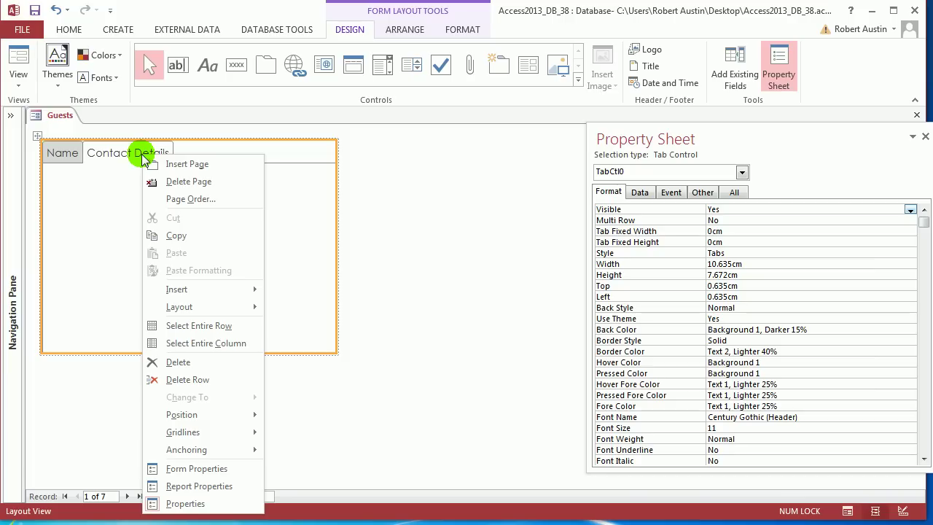
pyautogui.click(191, 164)
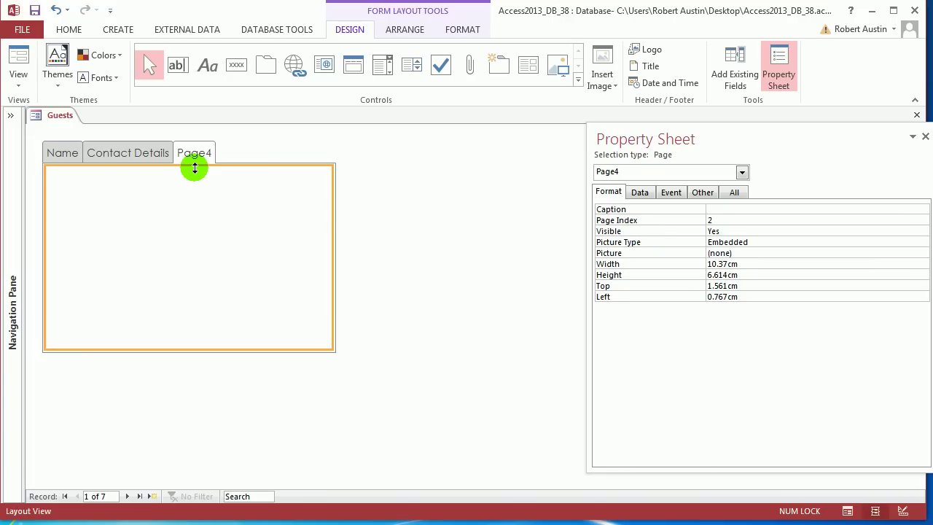
pyautogui.click(702, 192)
pyautogui.doubleClick(744, 208)
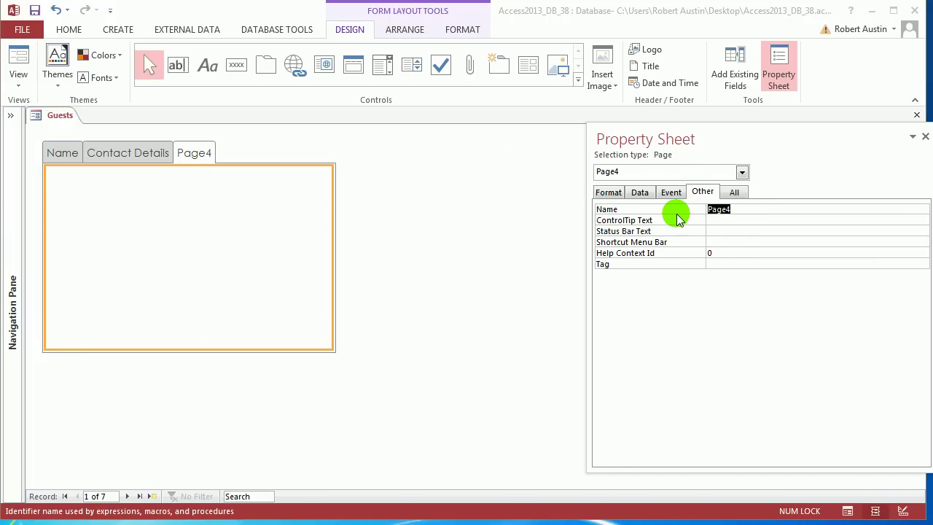
pyautogui.click(729, 220)
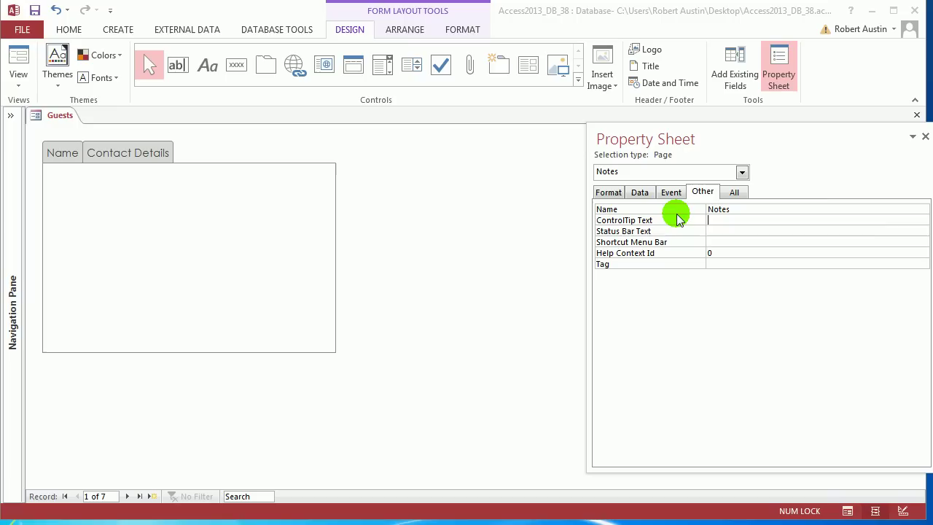
# Step: Rename the first page to Details and select it
pyautogui.click(73, 154)
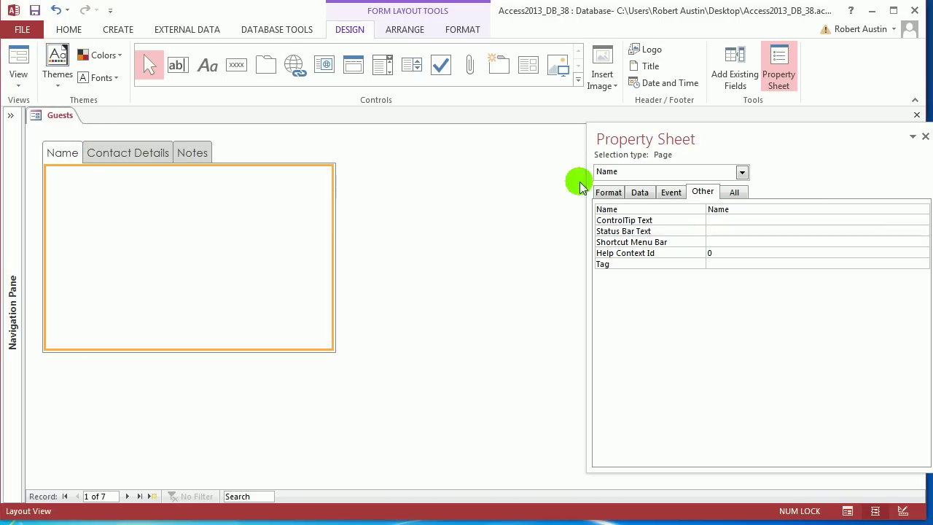
pyautogui.doubleClick(740, 209)
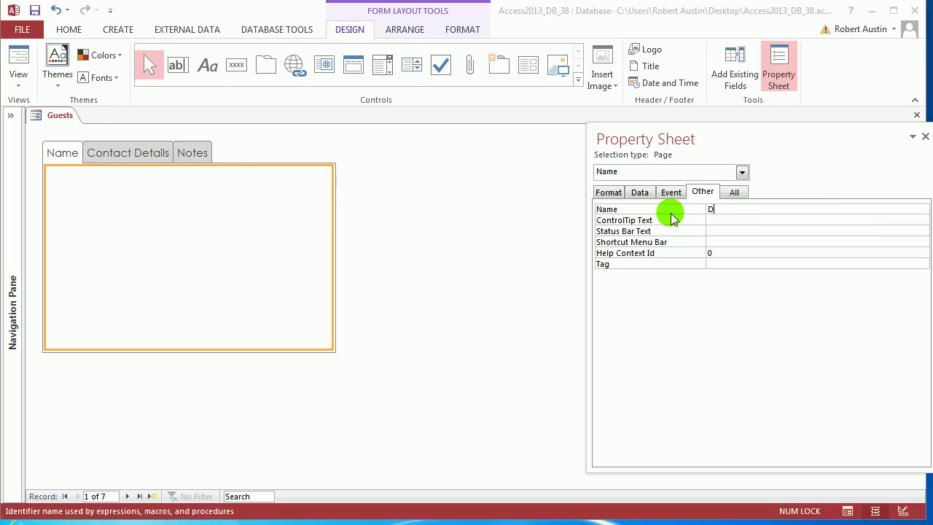
pyautogui.click(673, 219)
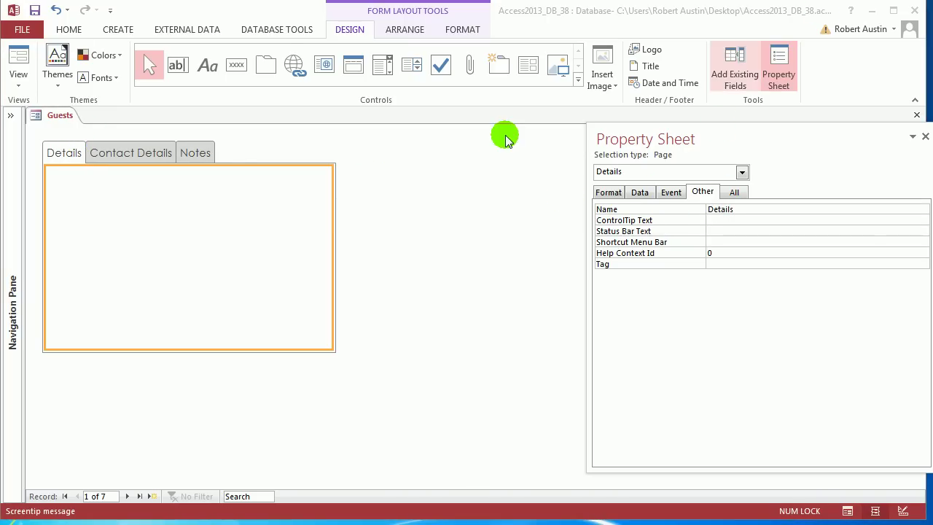
pyautogui.rightClick(66, 124)
pyautogui.click(63, 116)
pyautogui.click(66, 154)
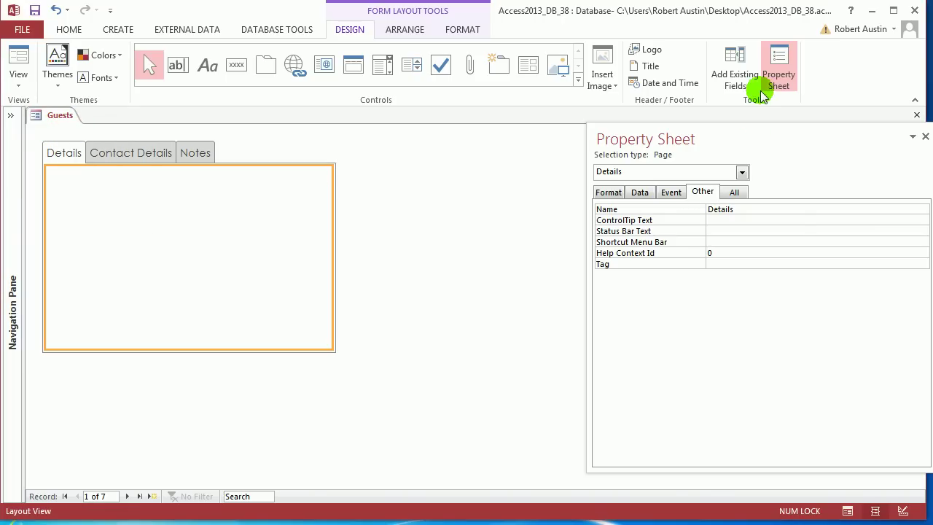
# Step: Drag GuestID, Title, FirstName, LastName and DOB from the Field List onto Details
pyautogui.click(741, 78)
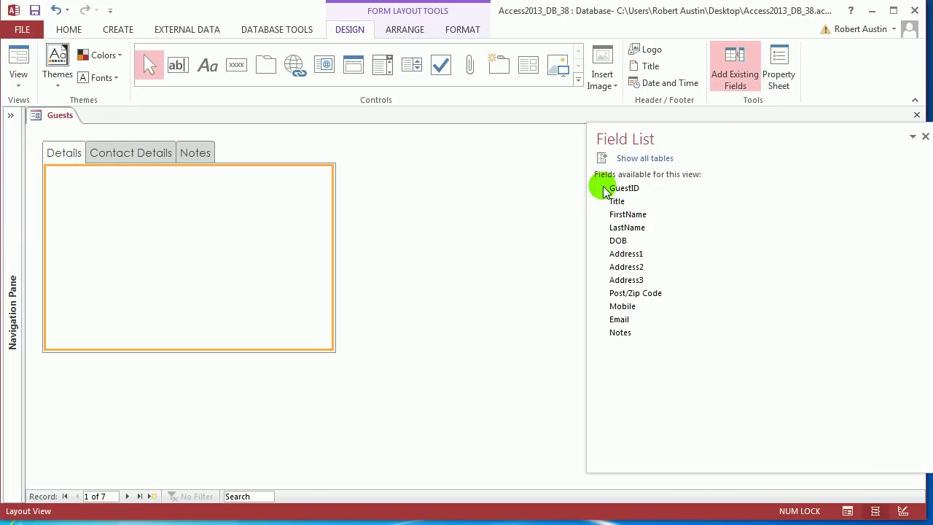
pyautogui.moveTo(619, 186); pyautogui.dragTo(204, 183)
pyautogui.moveTo(620, 201); pyautogui.dragTo(277, 206)
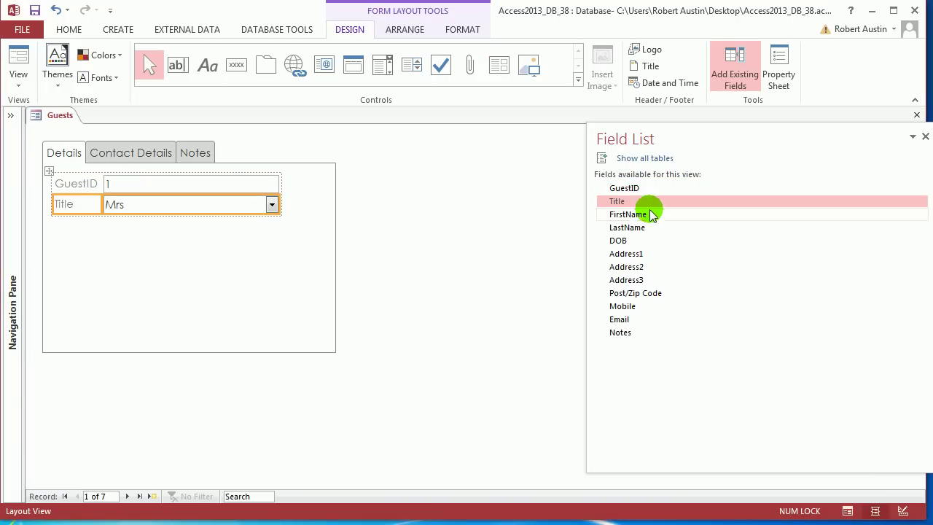
pyautogui.moveTo(647, 213); pyautogui.dragTo(267, 219)
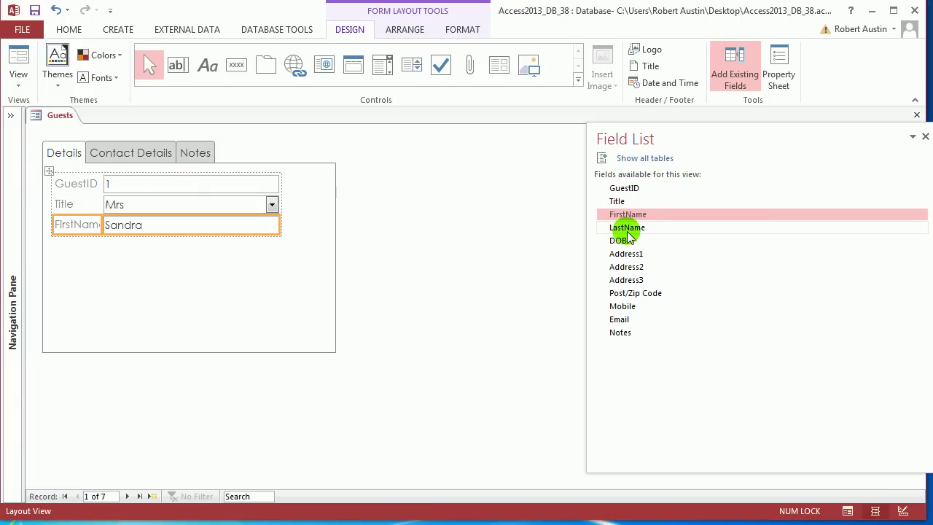
pyautogui.moveTo(627, 231); pyautogui.dragTo(281, 247)
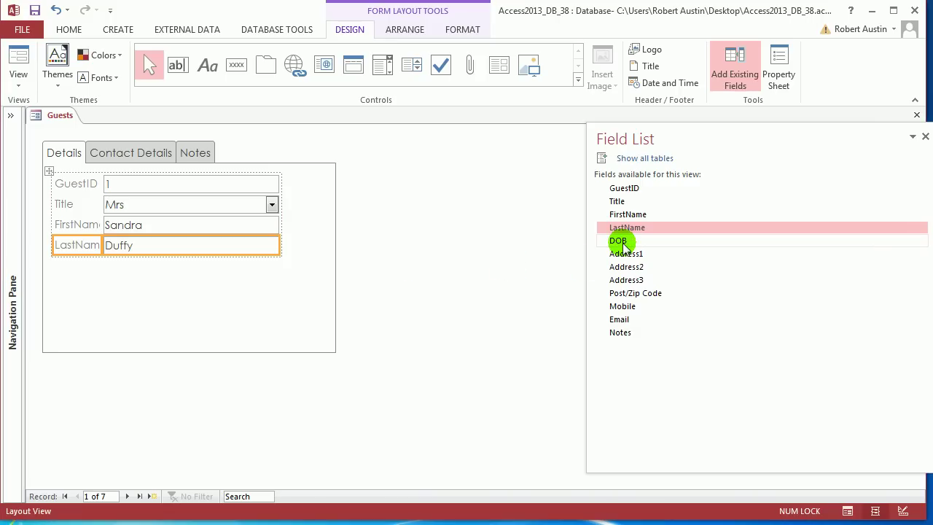
pyautogui.moveTo(621, 242); pyautogui.dragTo(216, 267)
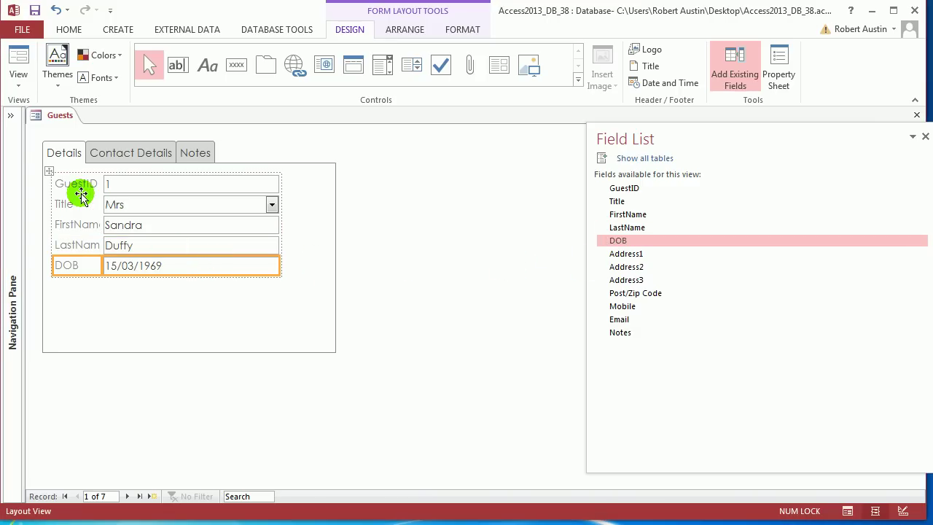
# Step: Move the Details field rows down and right and widen the label column
pyautogui.click(48, 173)
pyautogui.moveTo(53, 194); pyautogui.dragTo(61, 202)
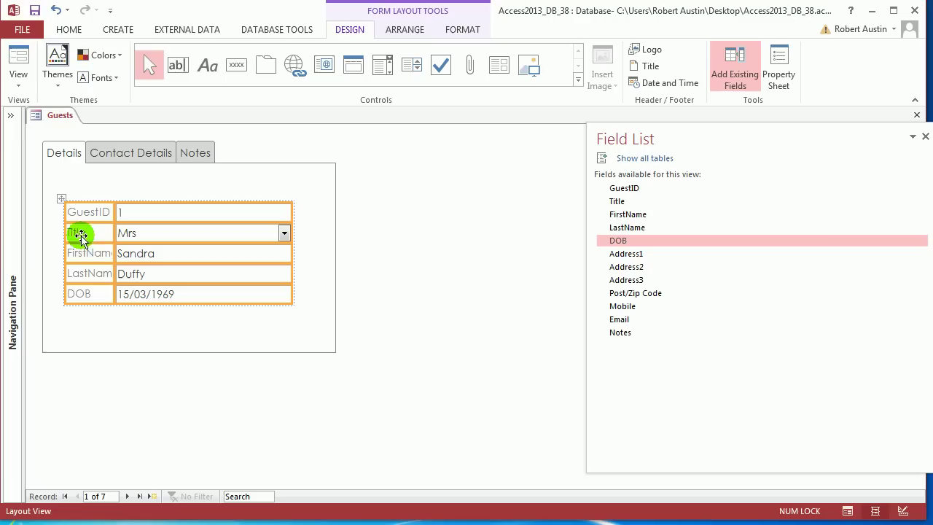
pyautogui.click(139, 185)
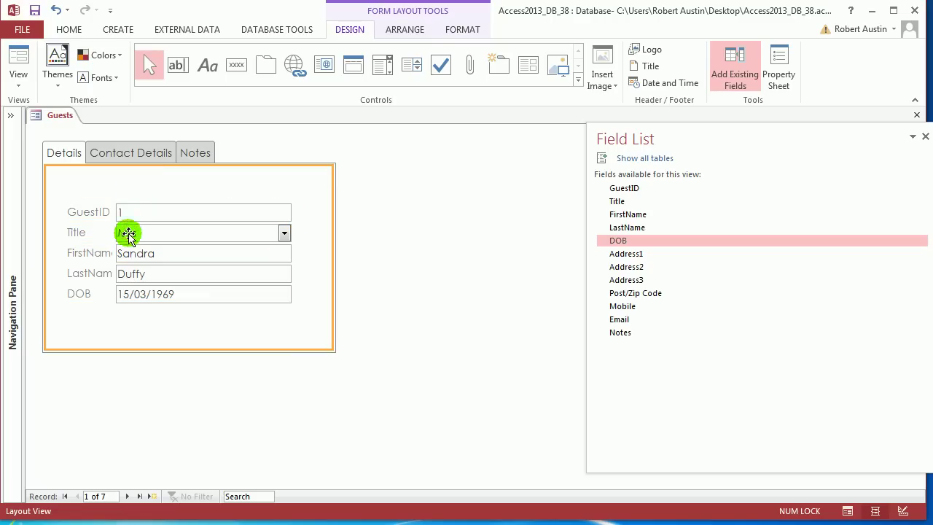
pyautogui.click(95, 253)
pyautogui.moveTo(110, 252); pyautogui.dragTo(124, 252)
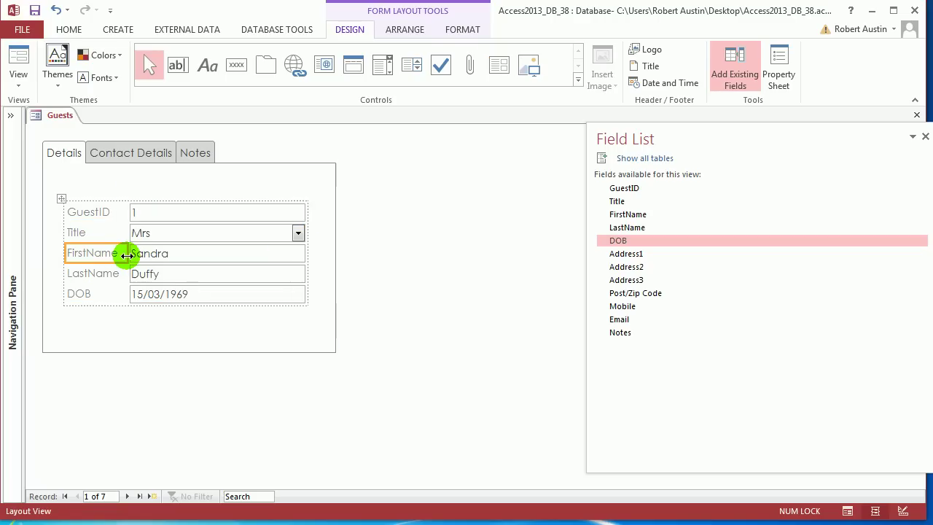
pyautogui.moveTo(65, 252); pyautogui.dragTo(57, 254)
# Step: Edit the labels to read First Name, Last Name and ID
pyautogui.doubleClick(86, 253)
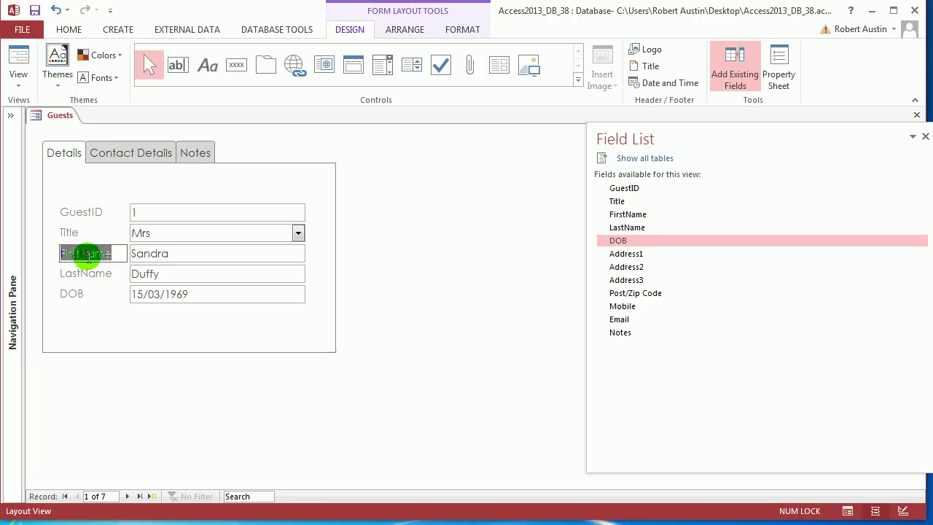
pyautogui.click(91, 253)
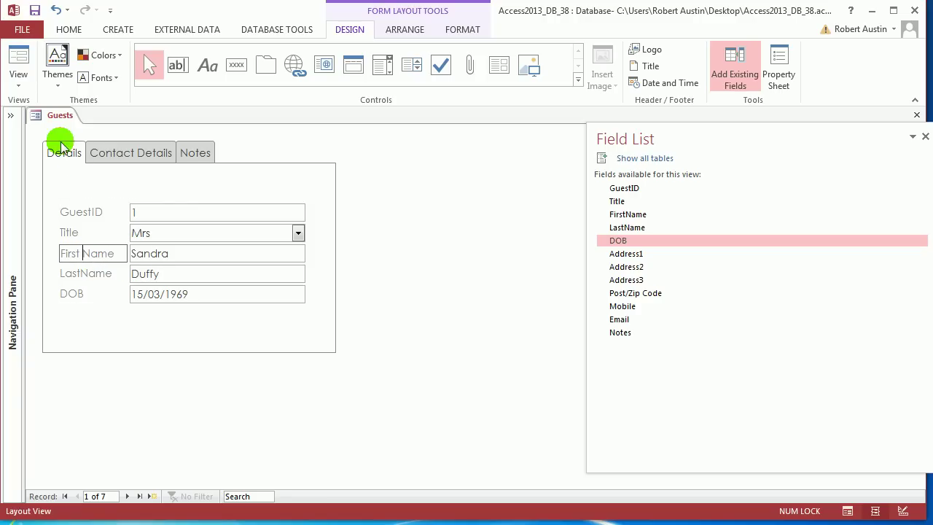
pyautogui.click(84, 277)
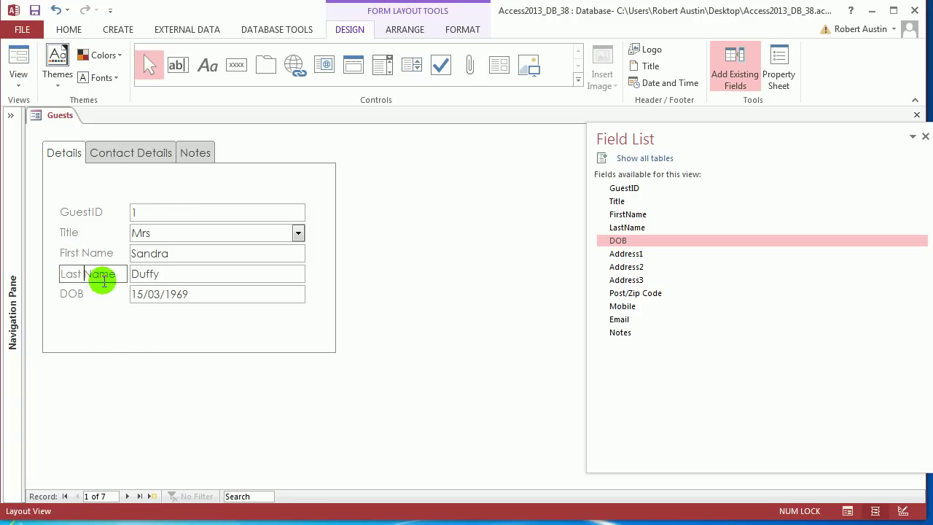
pyautogui.click(100, 246)
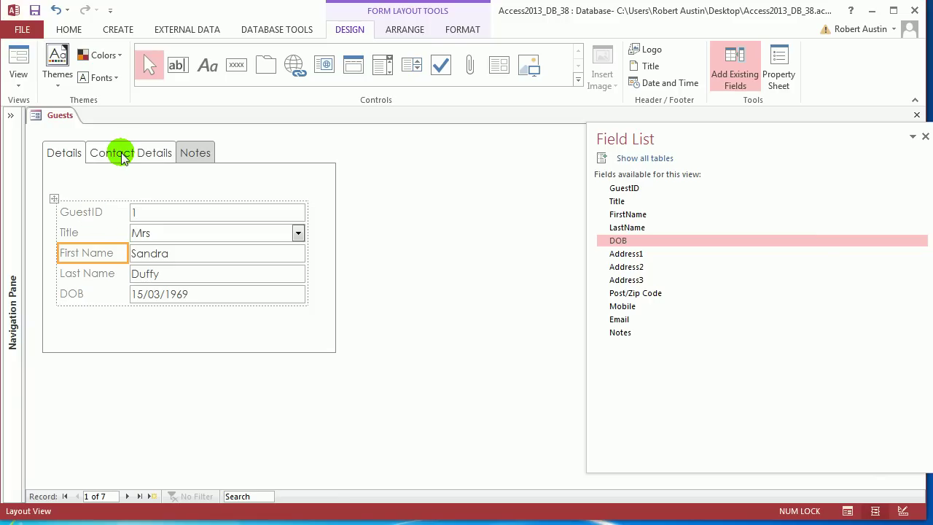
pyautogui.click(92, 212)
pyautogui.click(92, 213)
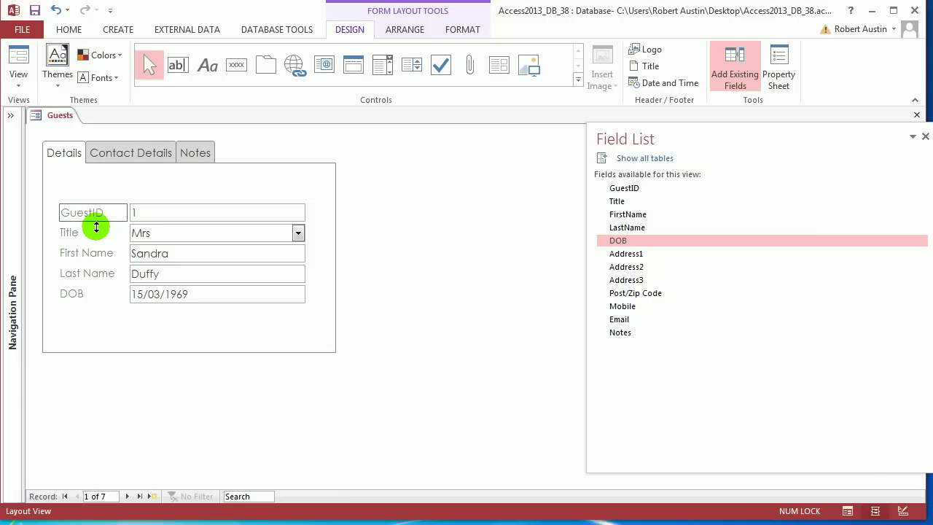
pyautogui.moveTo(93, 213); pyautogui.dragTo(38, 216)
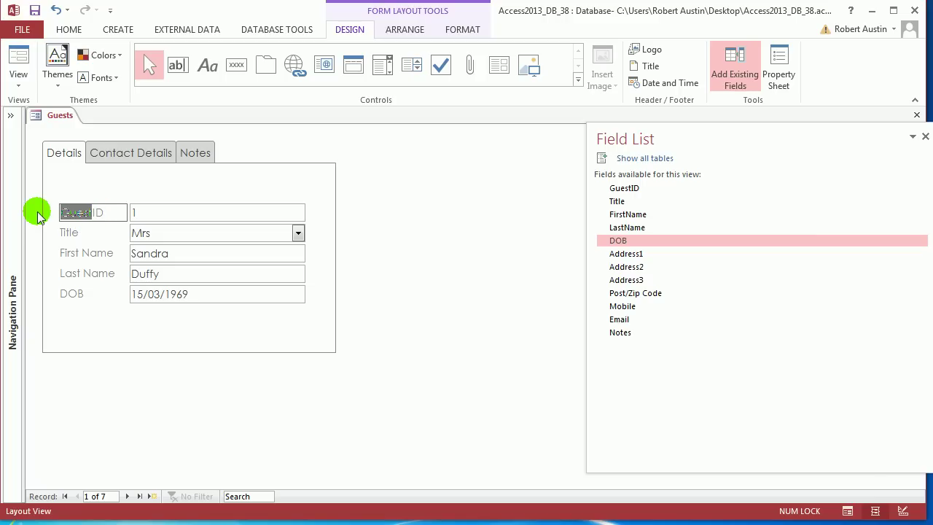
pyautogui.click(156, 194)
# Step: Place Address1, Address2, Address3, Post/Zip Code, Mobile and Email on the Contact Details page
pyautogui.click(130, 156)
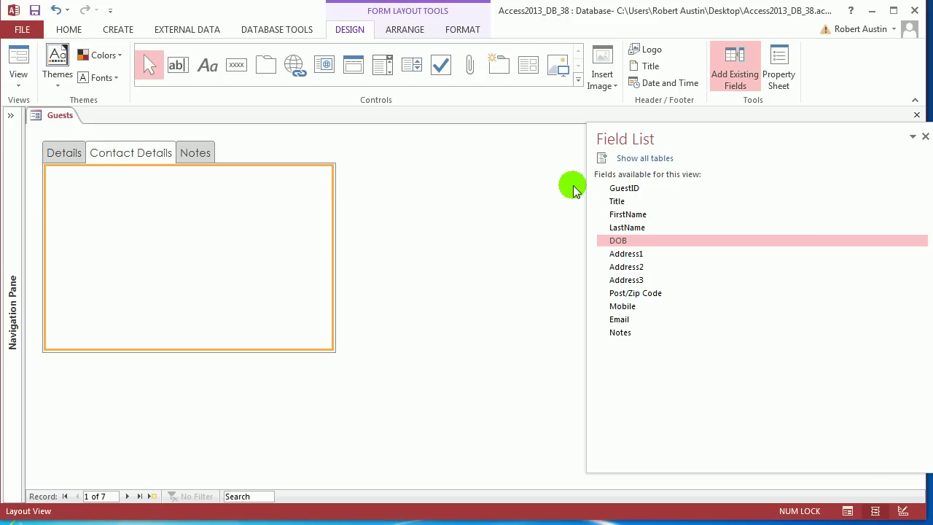
pyautogui.moveTo(632, 256); pyautogui.dragTo(262, 207)
pyautogui.moveTo(635, 266); pyautogui.dragTo(263, 212)
pyautogui.moveTo(622, 282); pyautogui.dragTo(315, 264)
pyautogui.moveTo(654, 295); pyautogui.dragTo(272, 268)
pyautogui.moveTo(602, 307); pyautogui.dragTo(319, 282)
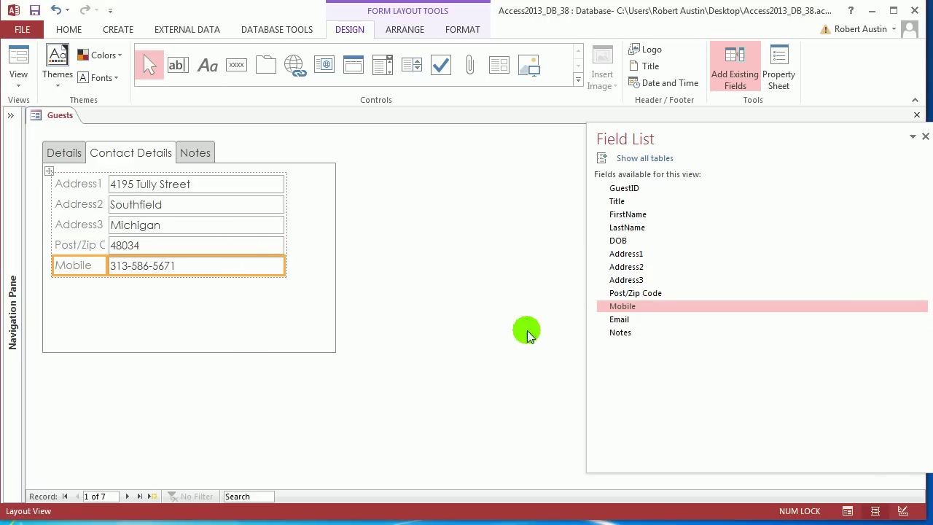
pyautogui.moveTo(619, 319); pyautogui.dragTo(219, 296)
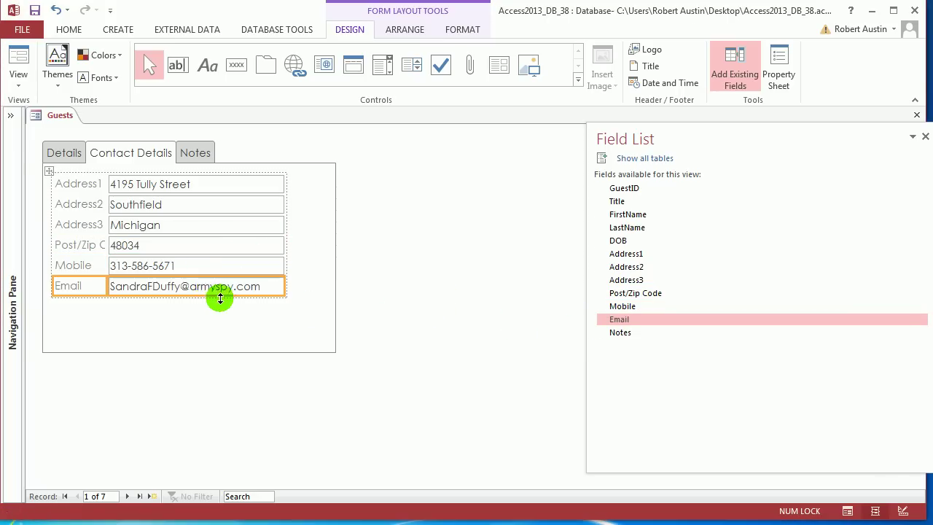
# Step: Widen the Contact Details label column and move the field rows down
pyautogui.click(90, 228)
pyautogui.moveTo(106, 227); pyautogui.dragTo(134, 230)
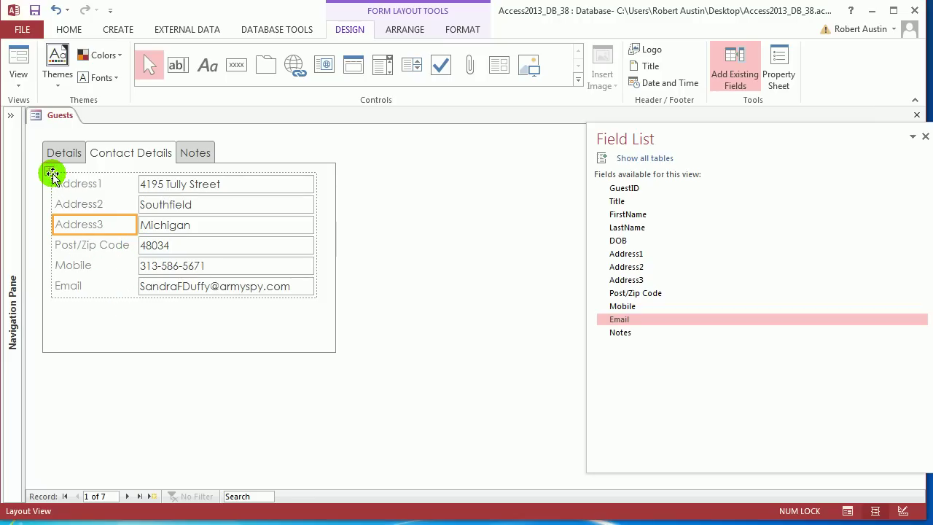
pyautogui.moveTo(51, 175); pyautogui.dragTo(54, 192)
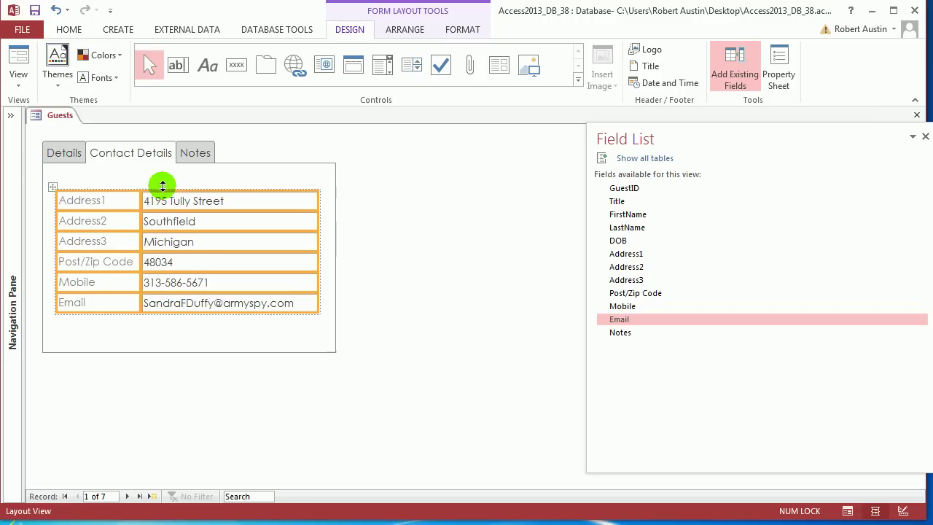
# Step: Place the Notes field on the Notes page, delete its label and enlarge the text box to fill the page
pyautogui.click(195, 154)
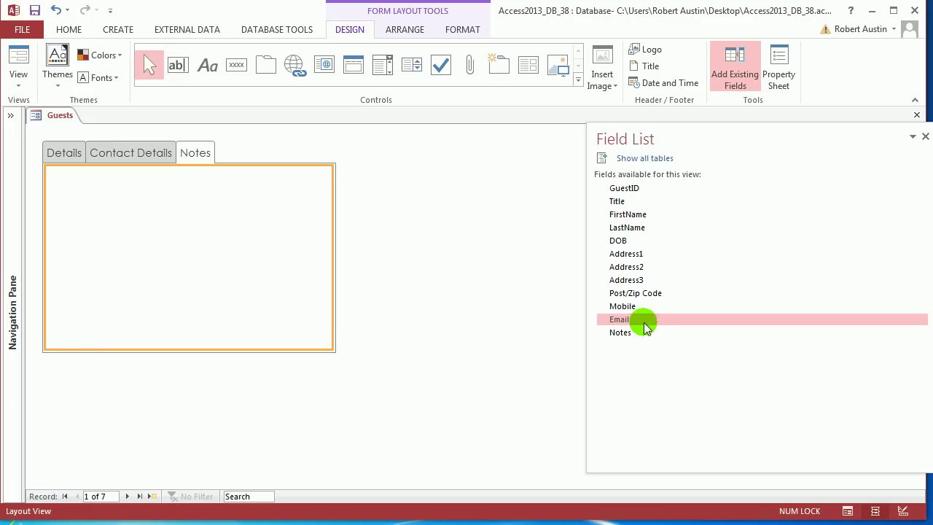
pyautogui.moveTo(617, 334); pyautogui.dragTo(303, 271)
pyautogui.click(77, 240)
pyautogui.click(77, 219)
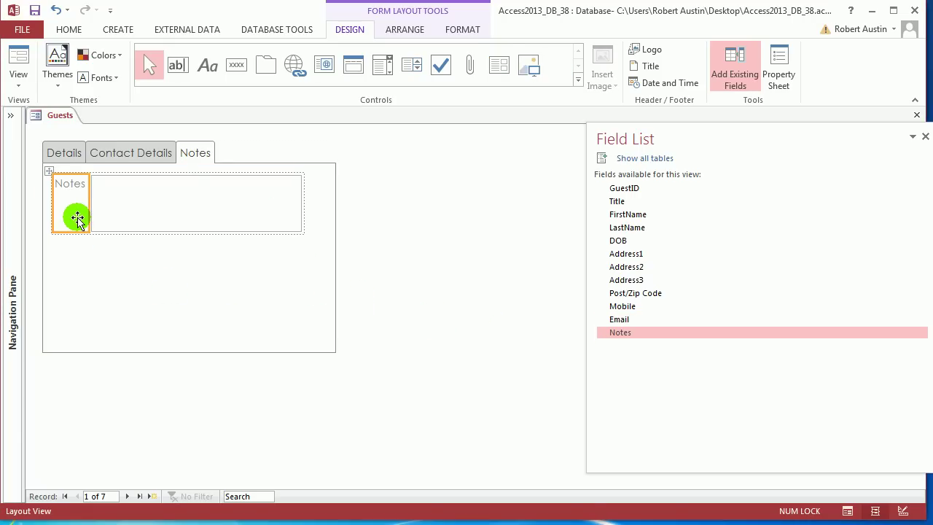
pyautogui.press('Delete')
pyautogui.click(83, 206)
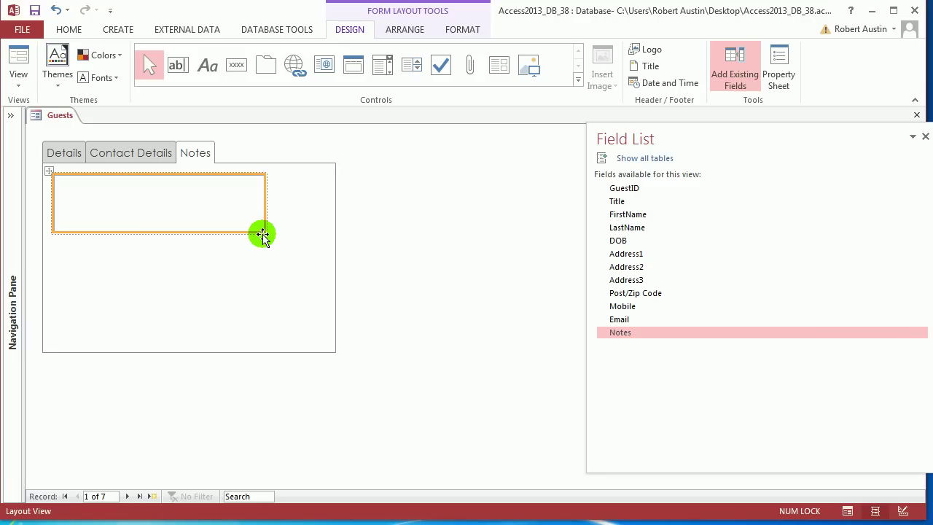
pyautogui.moveTo(263, 234); pyautogui.dragTo(315, 329)
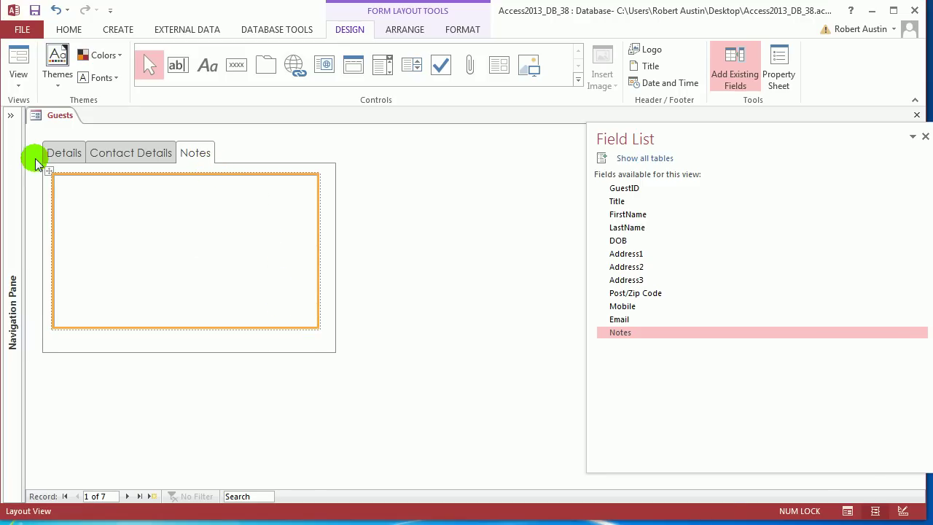
# Step: Check the Details, Contact Details and Notes pages, ending back on the Details page
pyautogui.click(58, 152)
pyautogui.click(132, 152)
pyautogui.click(194, 152)
pyautogui.click(64, 152)
pyautogui.rightClick(73, 115)
# Step: Open frmRoomsDataEntry in Design View and select its save, undo and delete button row
pyautogui.click(21, 115)
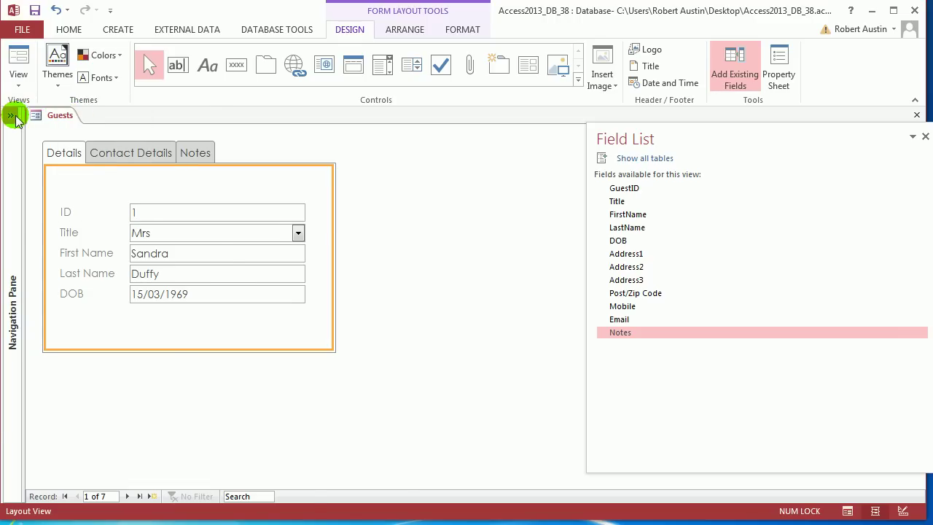
pyautogui.click(13, 116)
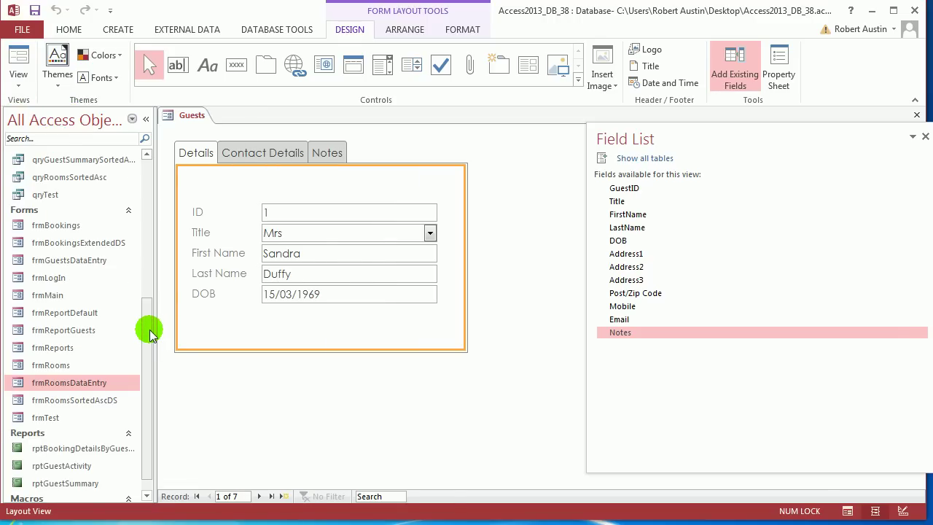
pyautogui.doubleClick(93, 385)
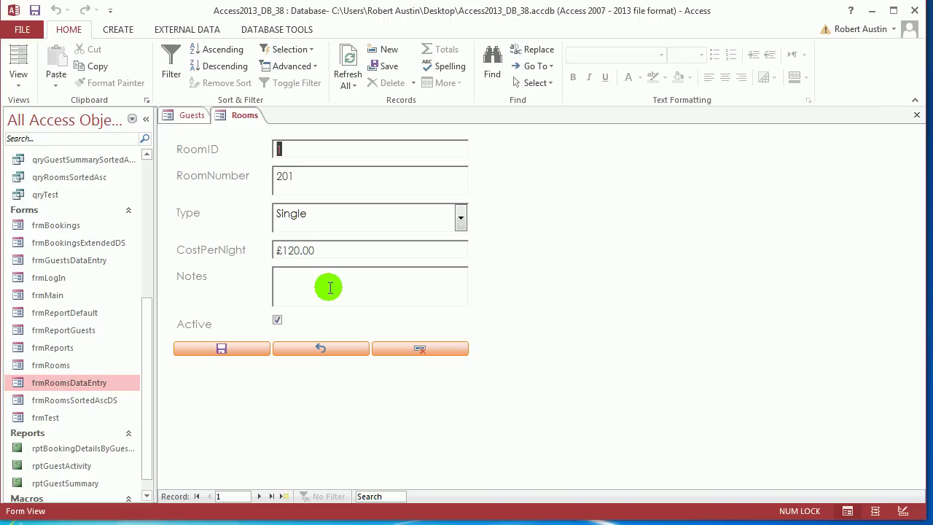
pyautogui.rightClick(234, 117)
pyautogui.click(268, 219)
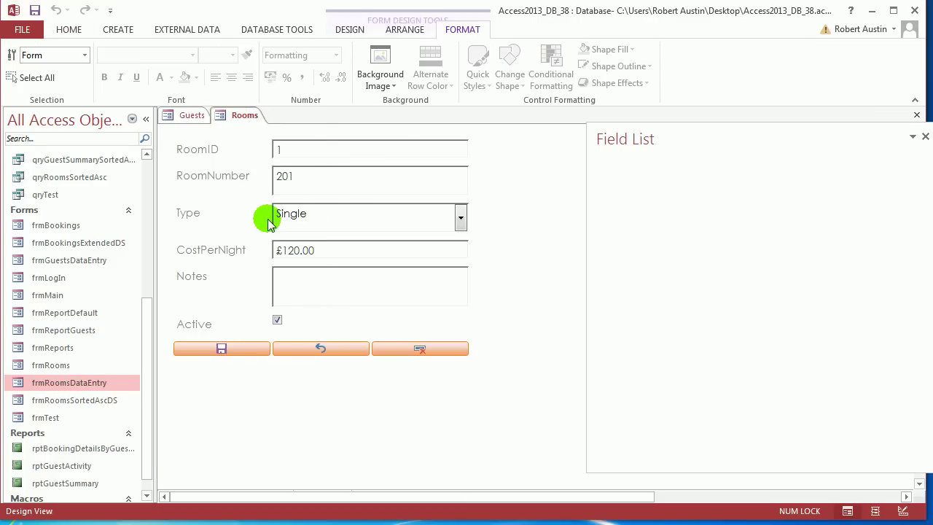
pyautogui.click(260, 395)
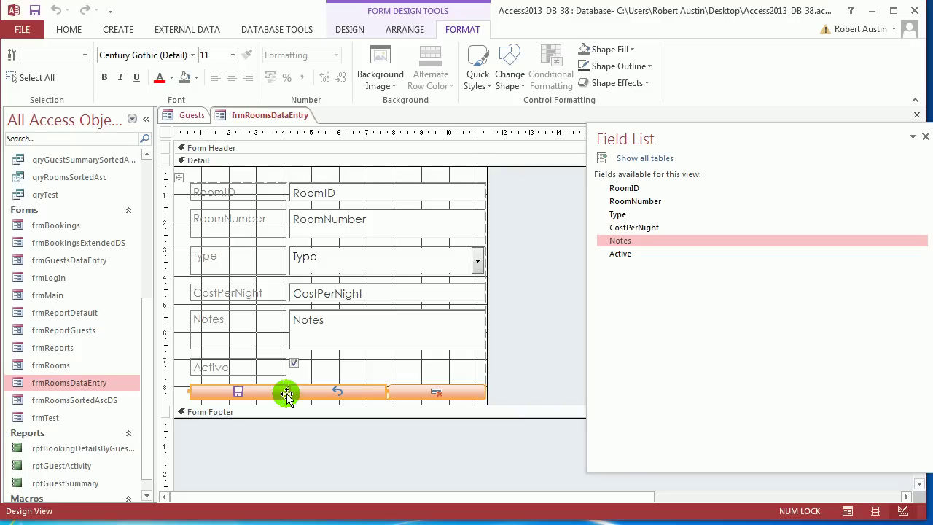
# Step: In the Guests form's Design View, extend the Detail section, move the pasted buttons below the tabs and widen the form slightly
pyautogui.click(184, 116)
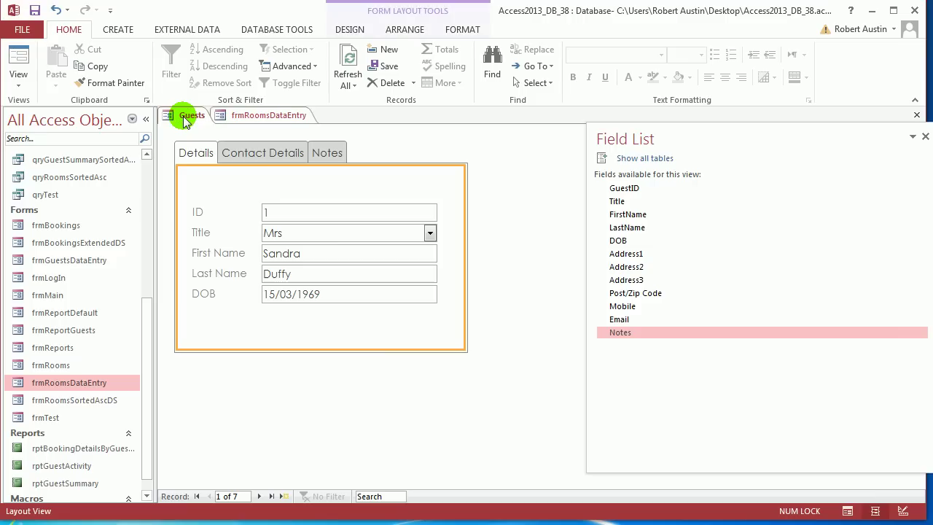
pyautogui.rightClick(186, 118)
pyautogui.click(229, 216)
pyautogui.scroll(-3, 308, 344)
pyautogui.moveTo(184, 299); pyautogui.dragTo(183, 357)
pyautogui.scroll(3, 251, 261)
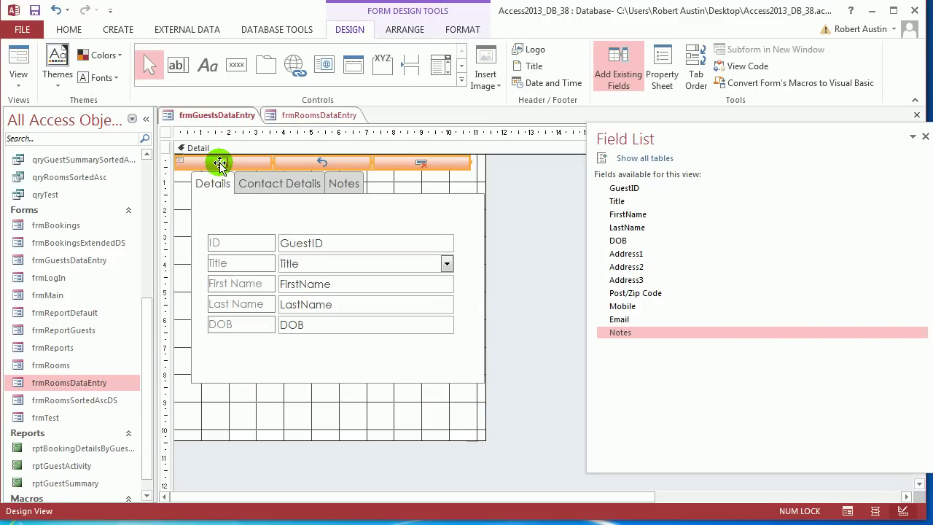
pyautogui.moveTo(221, 163); pyautogui.dragTo(235, 411)
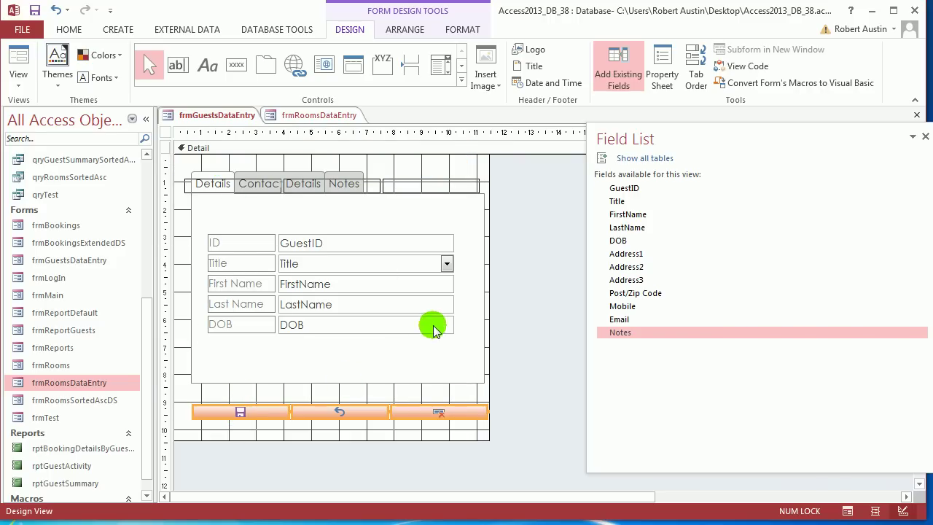
pyautogui.moveTo(490, 265); pyautogui.dragTo(495, 264)
# Step: Switch the Guests form to Form View and close frmRoomsDataEntry
pyautogui.rightClick(245, 120)
pyautogui.click(270, 175)
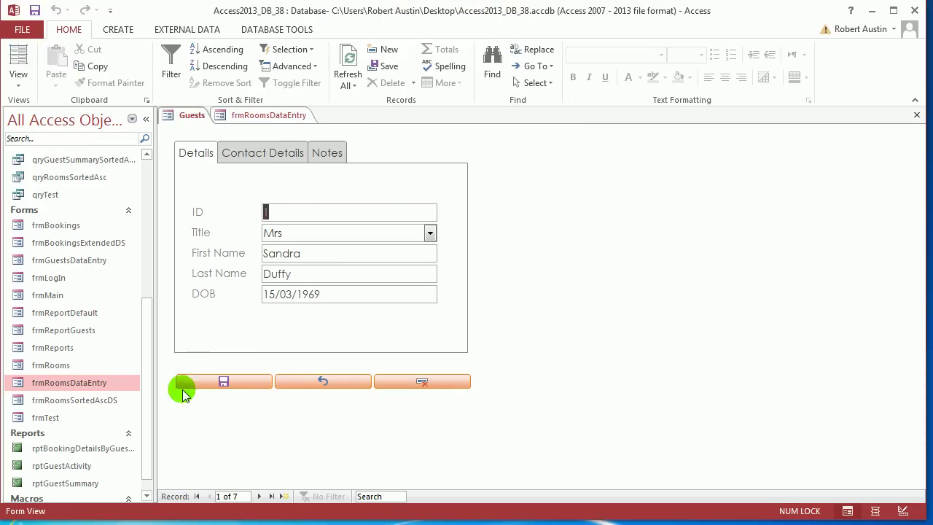
pyautogui.click(206, 382)
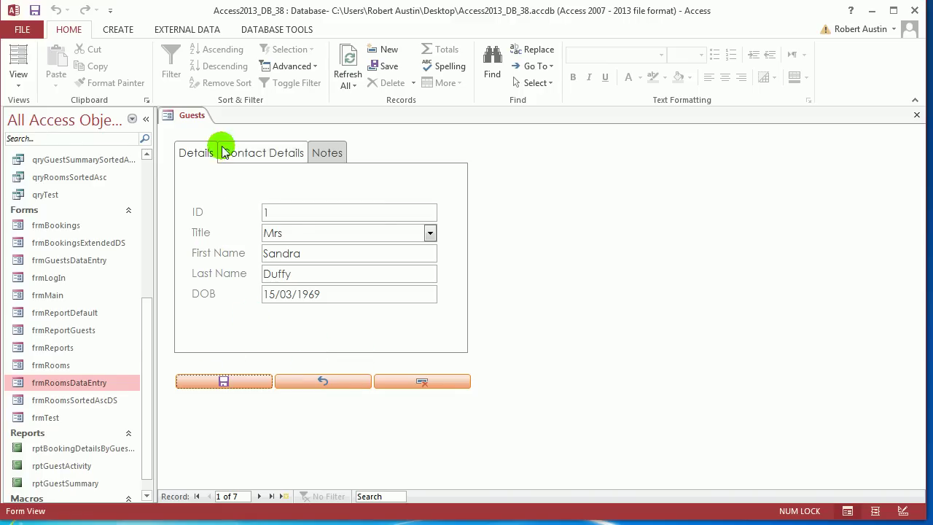
# Step: In Layout View, make the save button's On Click CloseWindow target frmGuestsDataEntry
pyautogui.rightClick(180, 113)
pyautogui.click(236, 190)
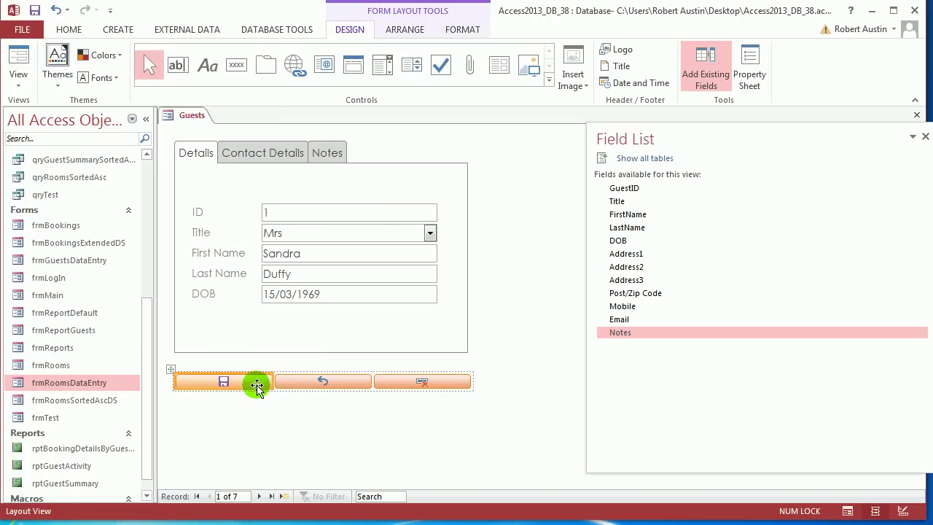
pyautogui.press('F4')
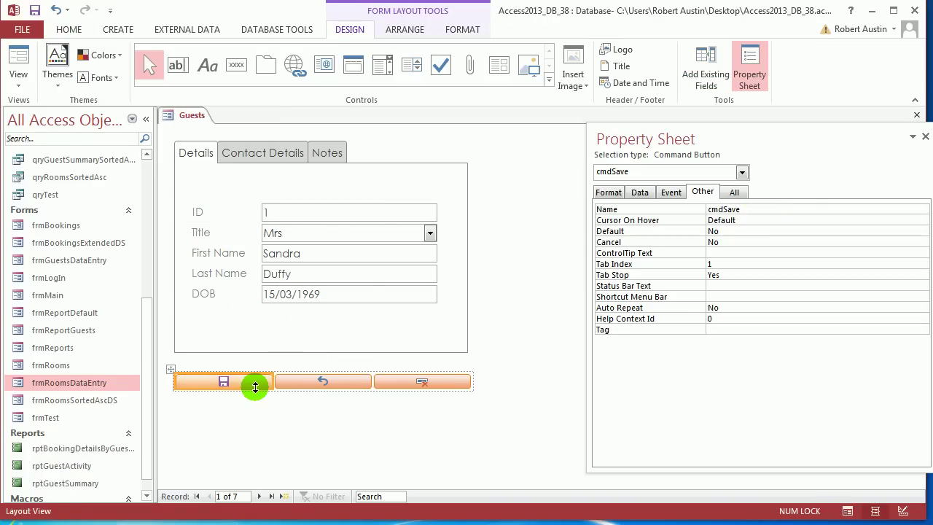
pyautogui.click(684, 195)
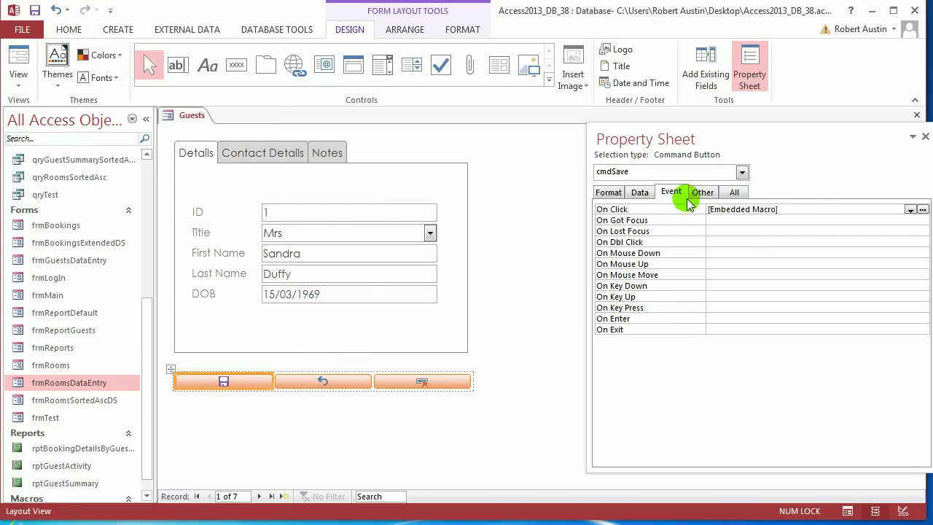
pyautogui.click(922, 211)
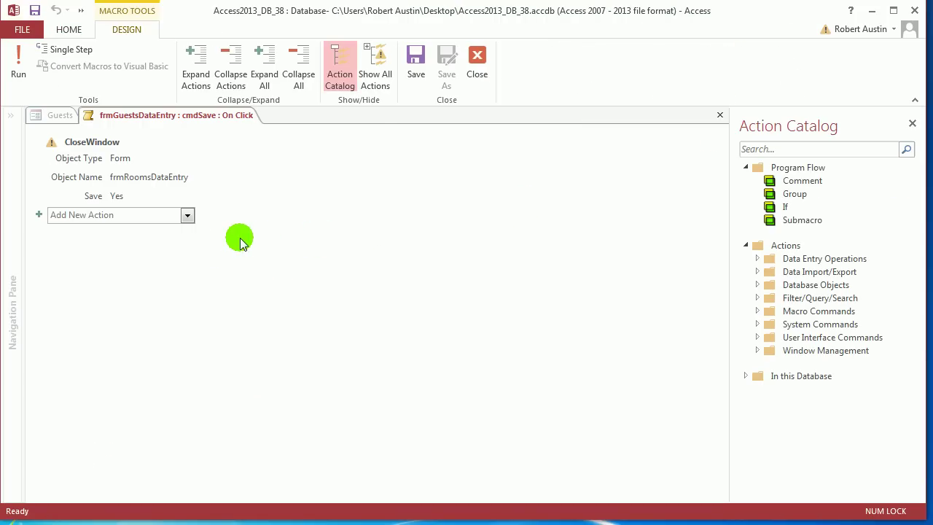
pyautogui.click(166, 179)
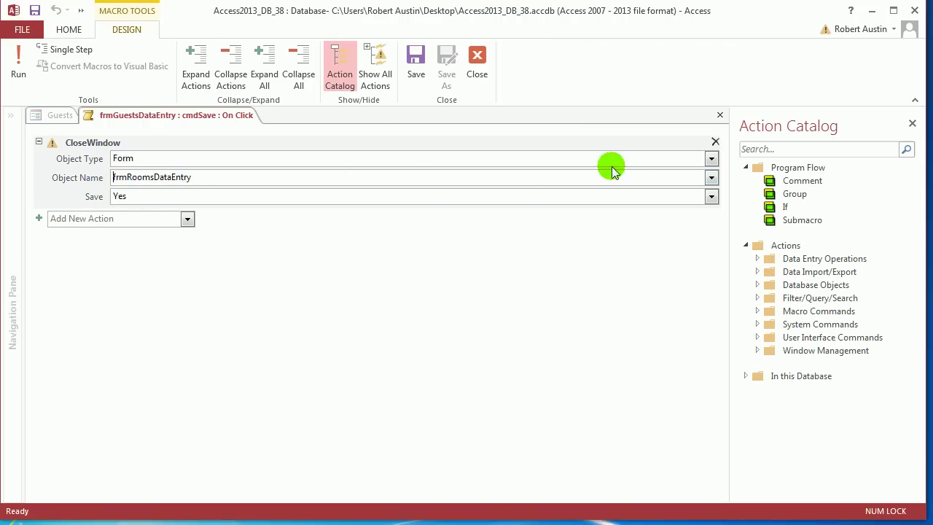
pyautogui.click(711, 177)
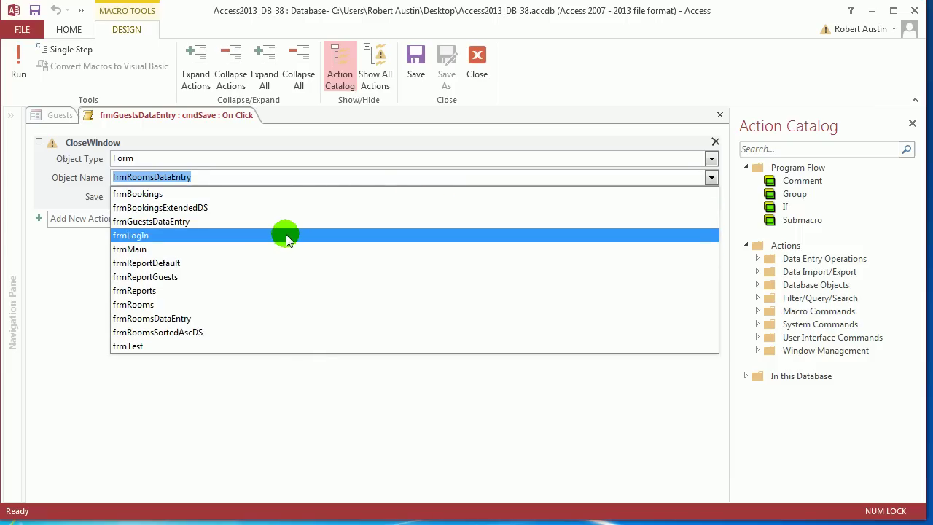
pyautogui.click(291, 221)
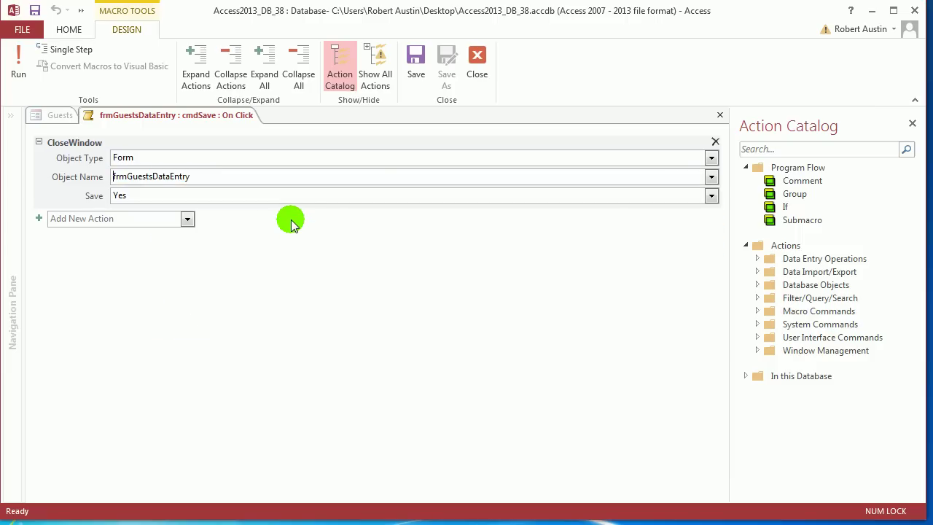
pyautogui.click(478, 69)
# Step: Make the undo button's On Click CloseWindow target frmGuestsDataEntry and save the macro
pyautogui.click(350, 382)
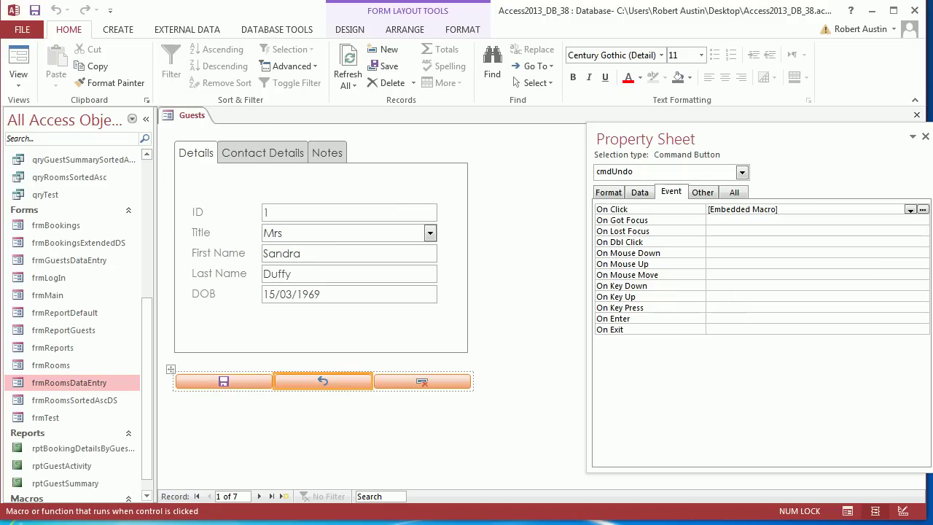
pyautogui.click(924, 210)
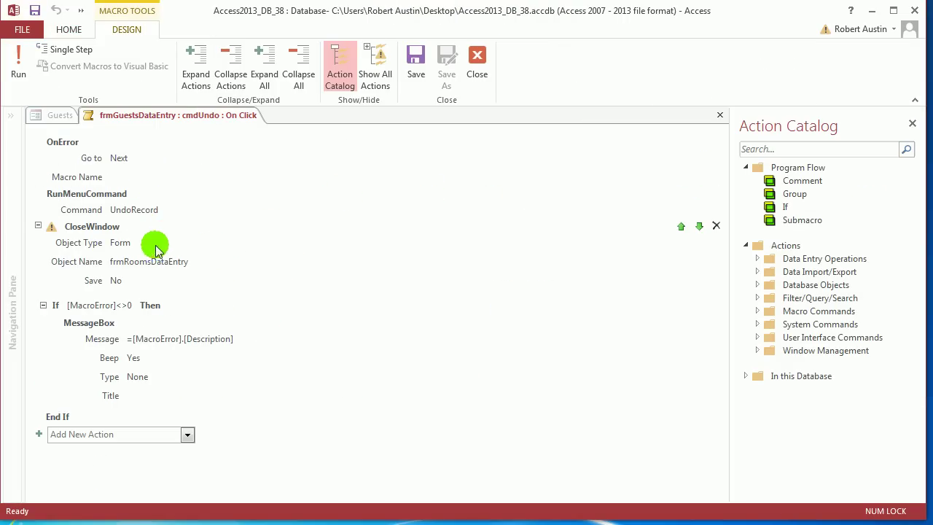
pyautogui.click(325, 264)
pyautogui.click(711, 262)
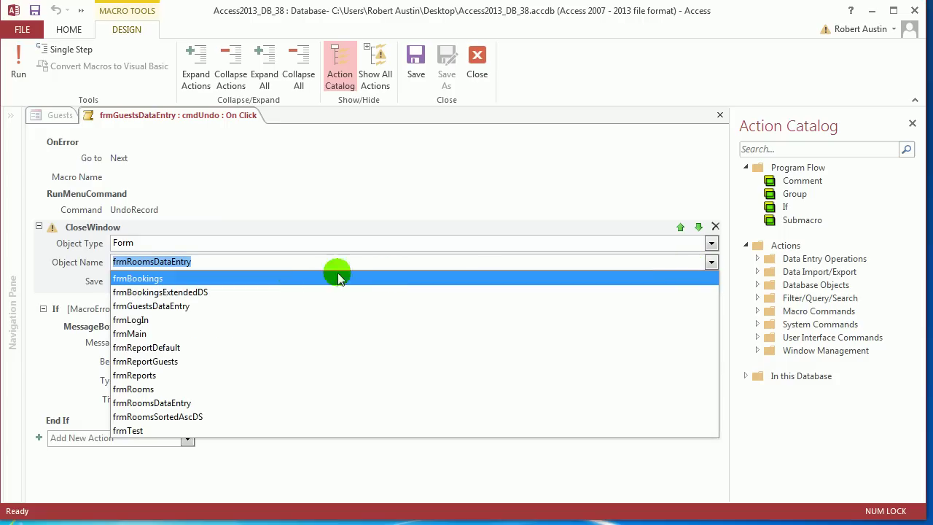
pyautogui.click(270, 307)
pyautogui.click(416, 76)
pyautogui.click(476, 75)
# Step: Make the delete button's CloseWindow target frmGuestsDataEntry, then save the Guests form design
pyautogui.click(427, 379)
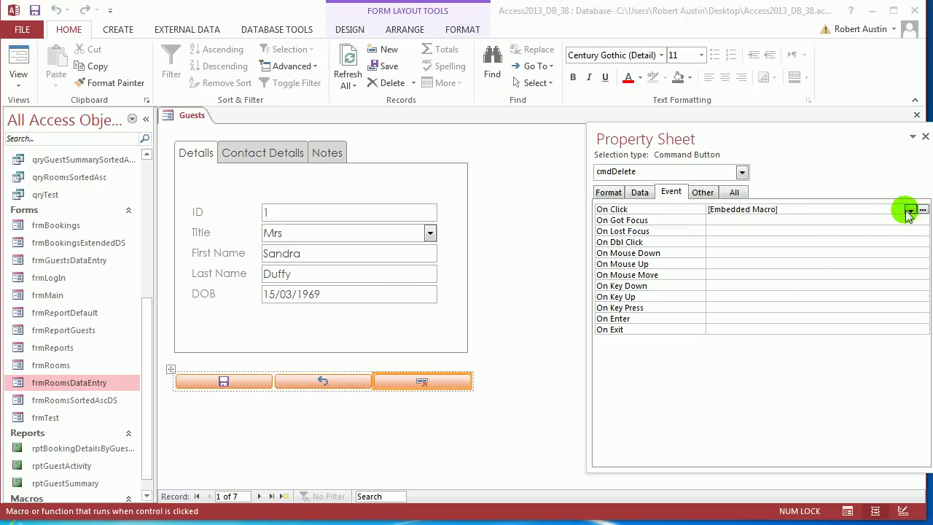
pyautogui.click(923, 210)
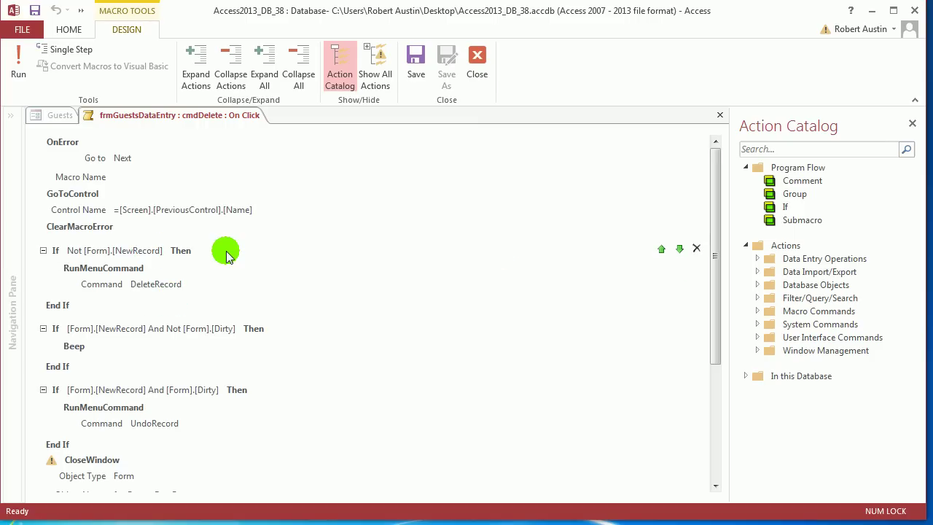
pyautogui.moveTo(716, 195); pyautogui.dragTo(704, 327)
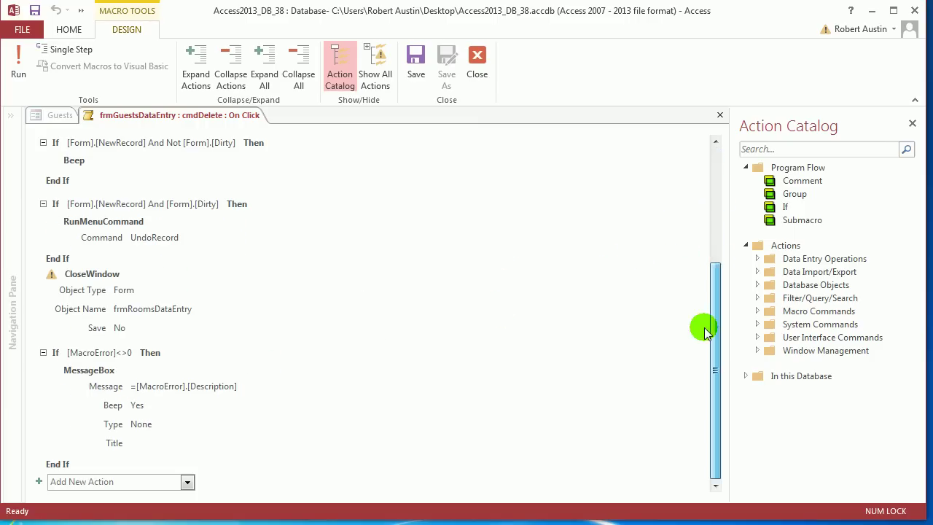
pyautogui.click(339, 308)
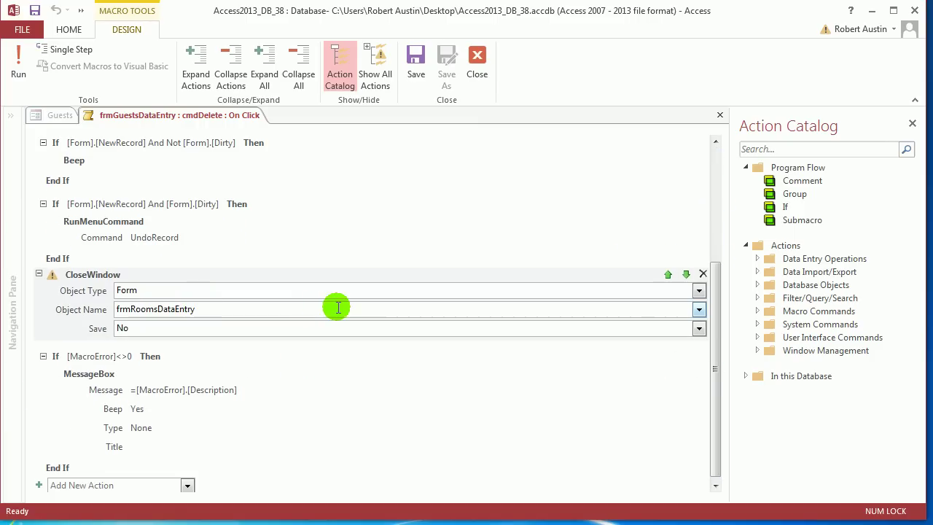
pyautogui.click(698, 309)
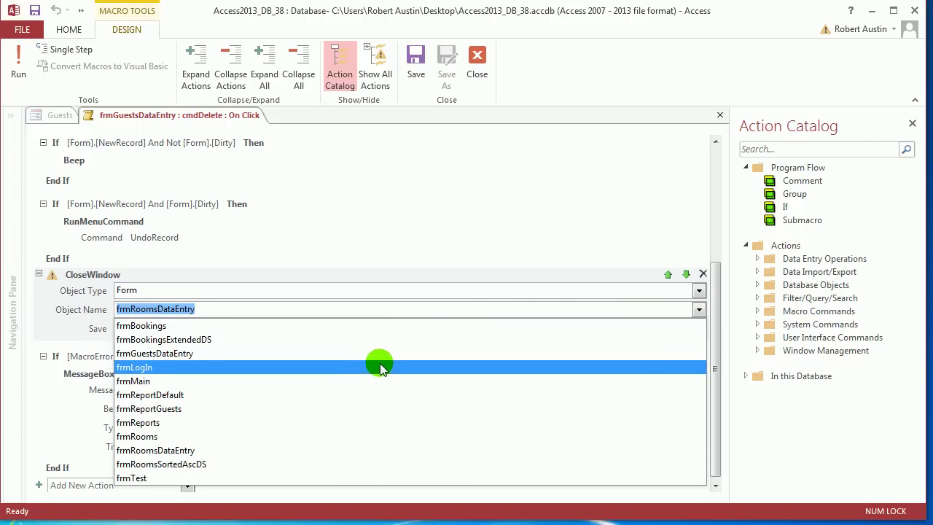
pyautogui.click(384, 353)
pyautogui.click(479, 86)
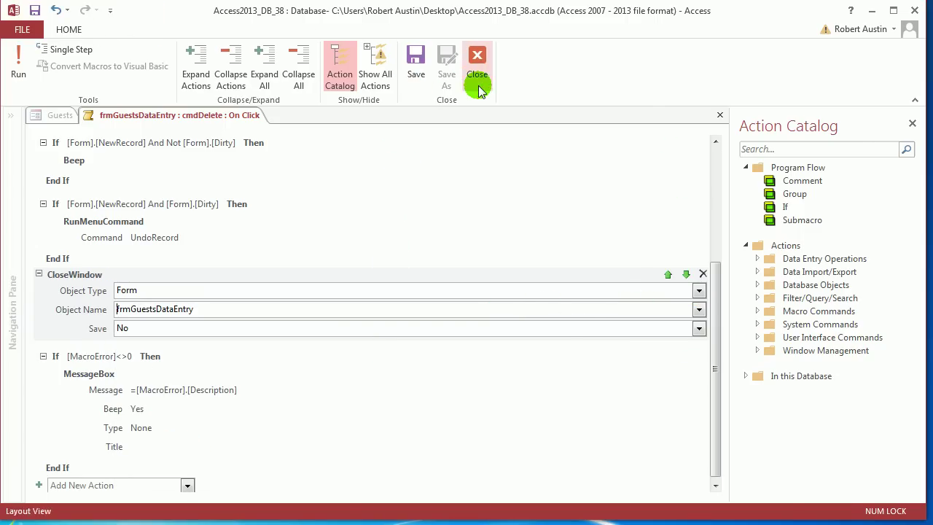
pyautogui.click(35, 10)
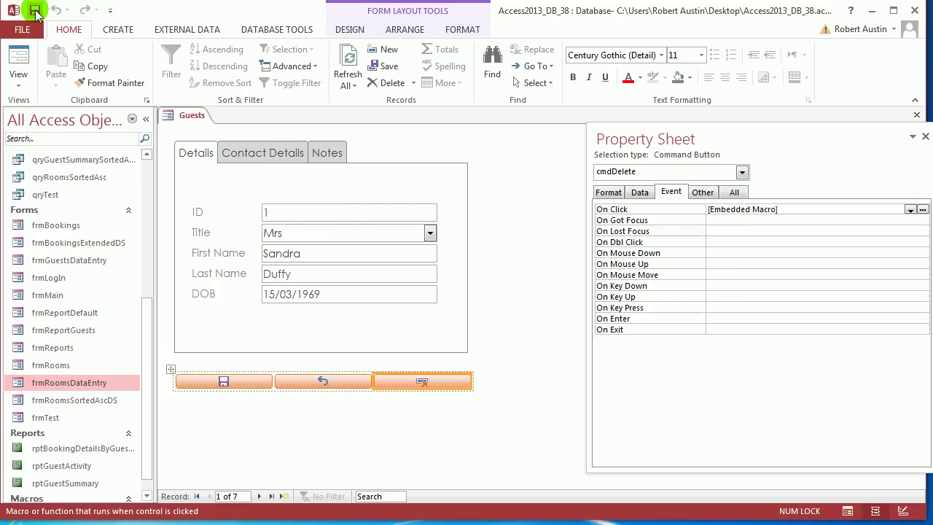
# Step: Switch the Guests form to Form View, close it, and reopen frmGuestsDataEntry
pyautogui.rightClick(198, 114)
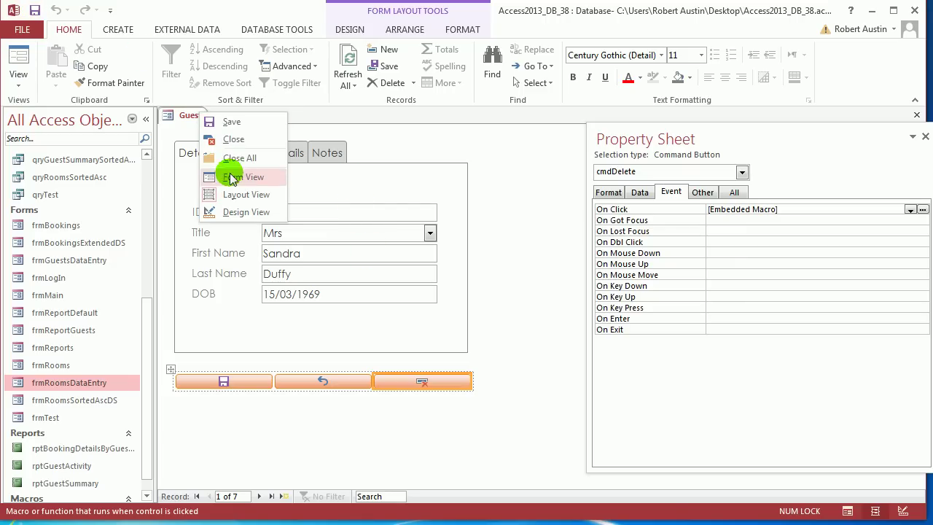
pyautogui.click(232, 179)
pyautogui.click(219, 378)
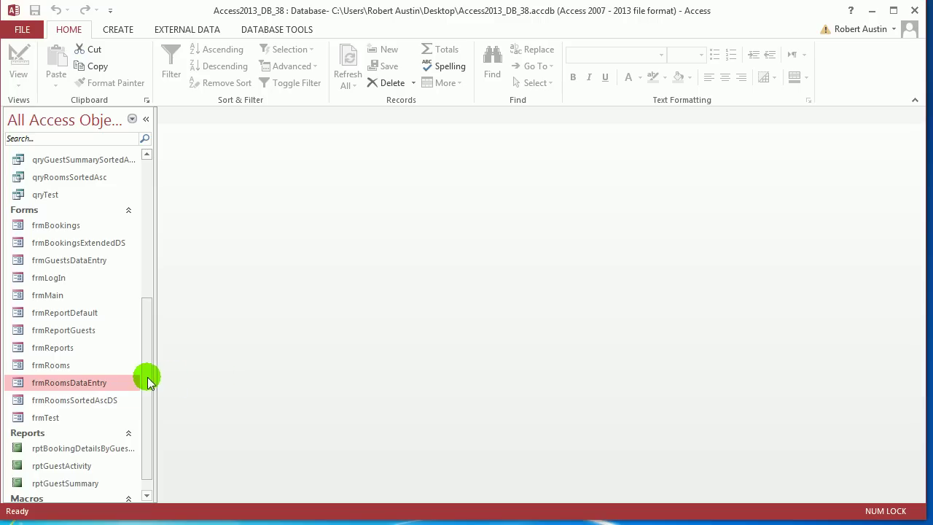
pyautogui.doubleClick(80, 260)
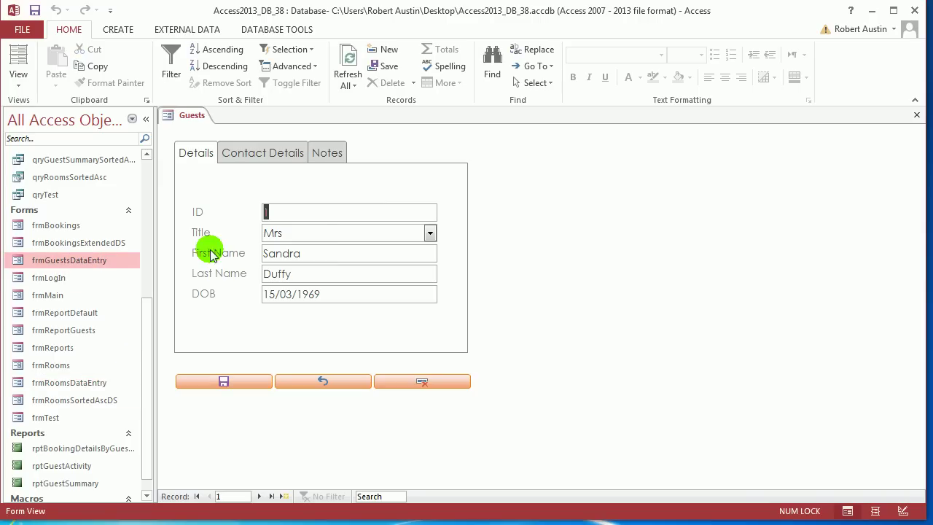
# Step: Cycle through the Details, Contact Details and Notes tabs several times, then close the form
pyautogui.click(250, 152)
pyautogui.click(328, 154)
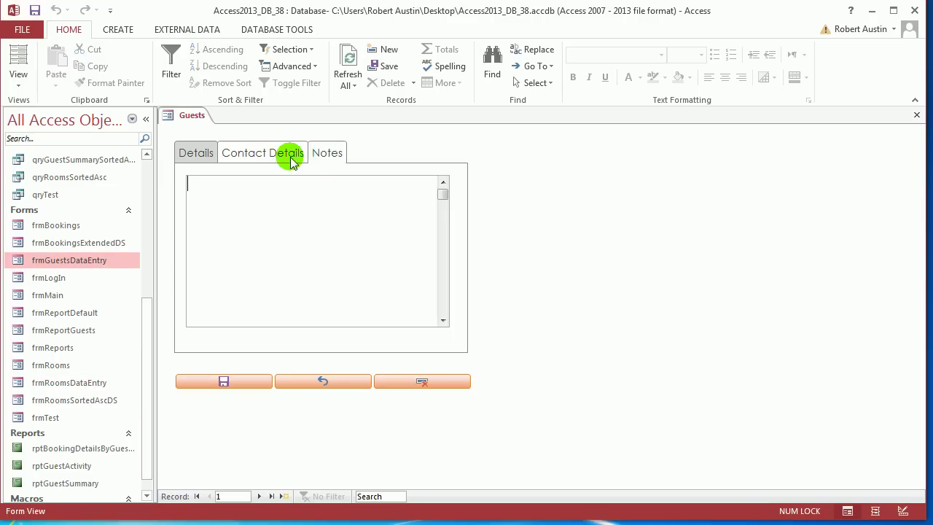
pyautogui.click(198, 155)
pyautogui.click(264, 156)
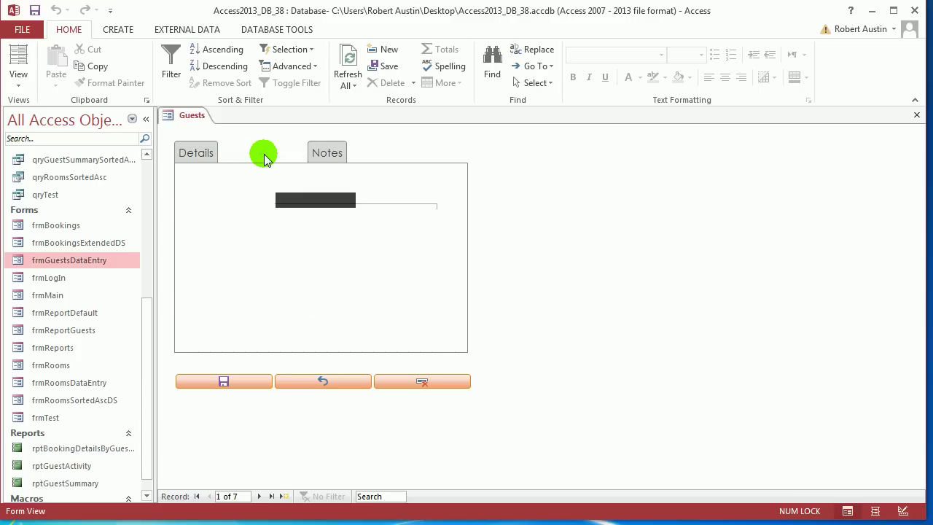
pyautogui.click(328, 153)
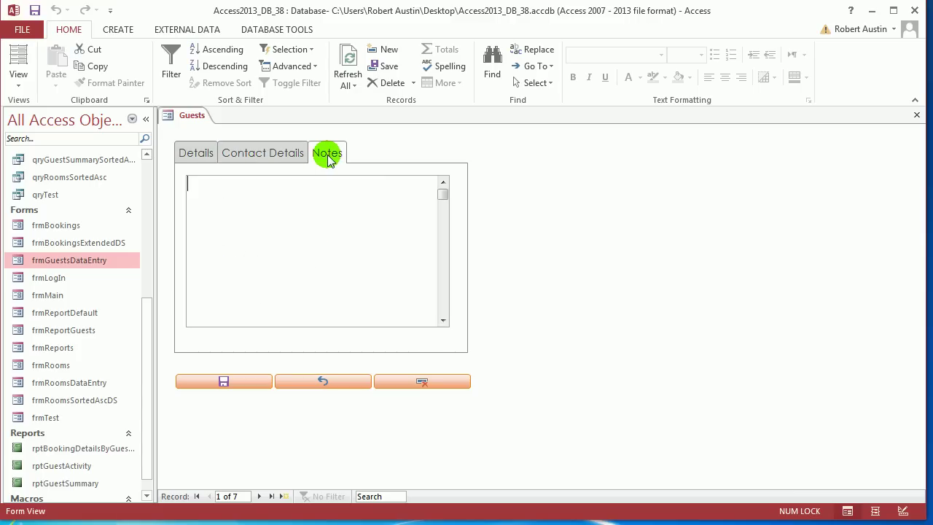
pyautogui.click(192, 153)
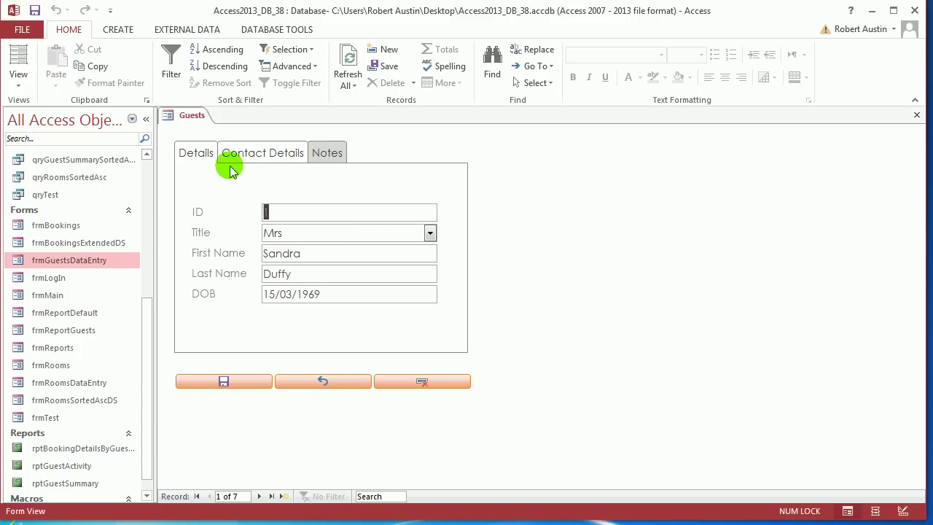
pyautogui.click(260, 153)
pyautogui.click(328, 154)
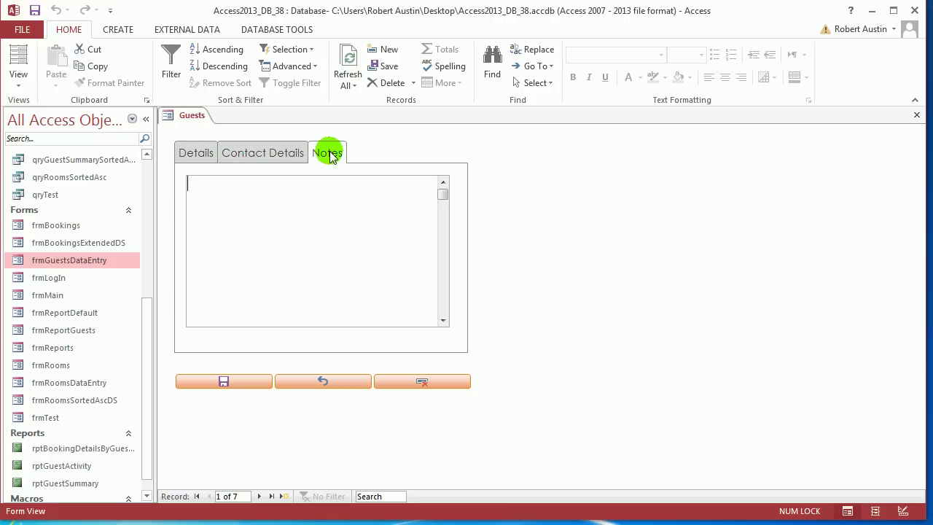
pyautogui.rightClick(175, 113)
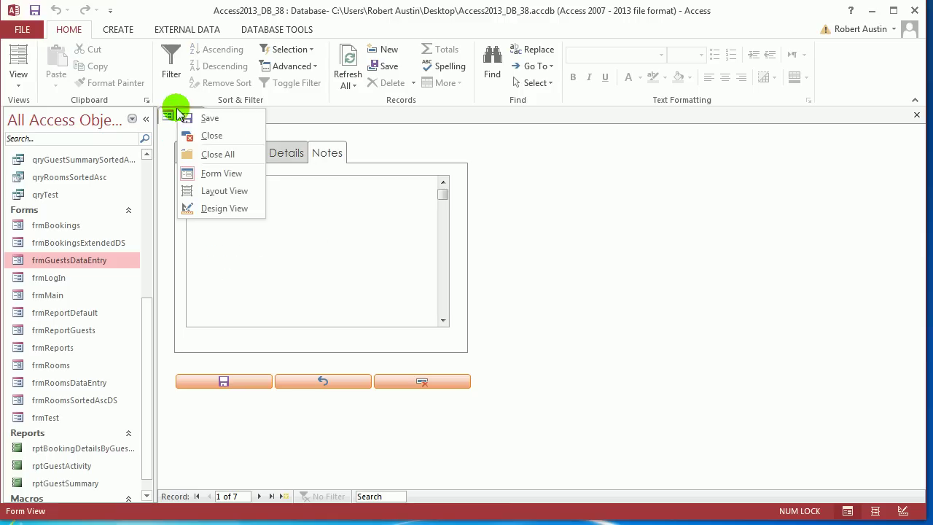
pyautogui.click(205, 135)
pyautogui.moveTo(146, 317); pyautogui.dragTo(148, 348)
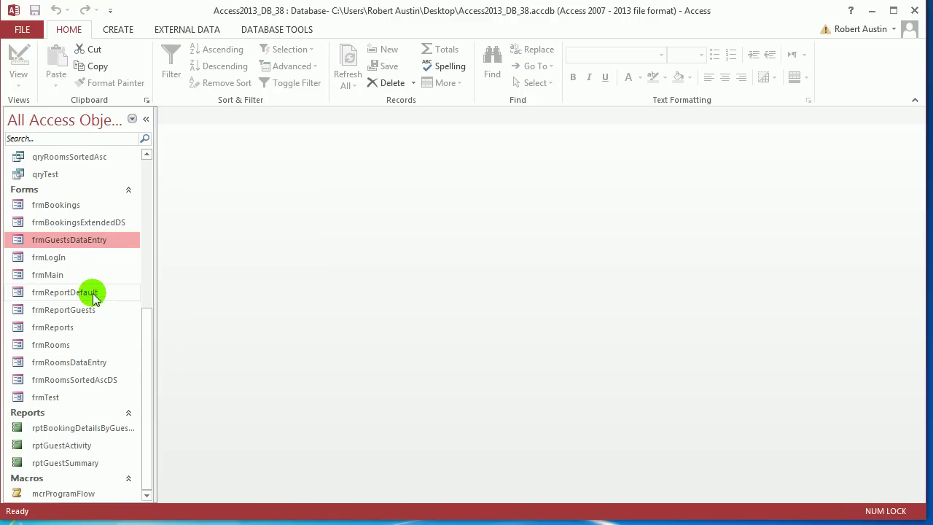
# Step: Open frmBookingsExtendedDS and start an embedded macro on the Guest column's On Click event
pyautogui.doubleClick(104, 223)
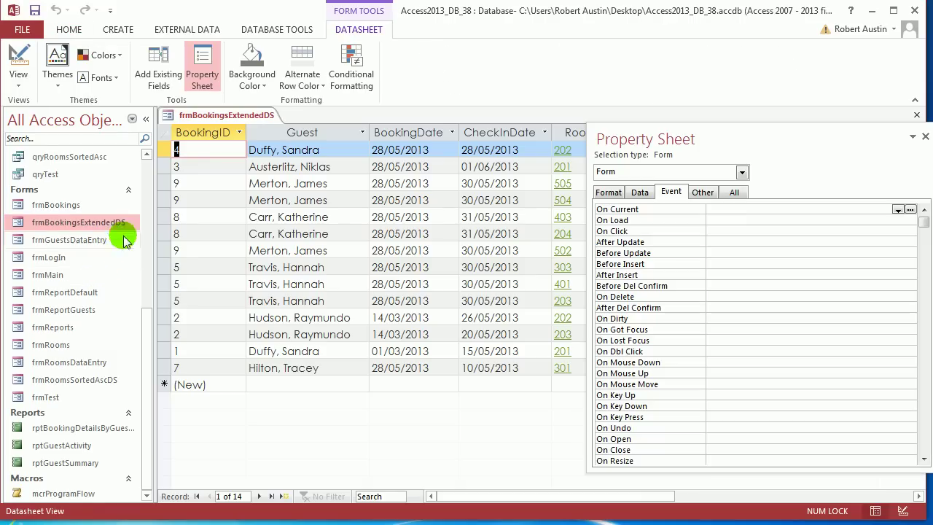
pyautogui.click(294, 134)
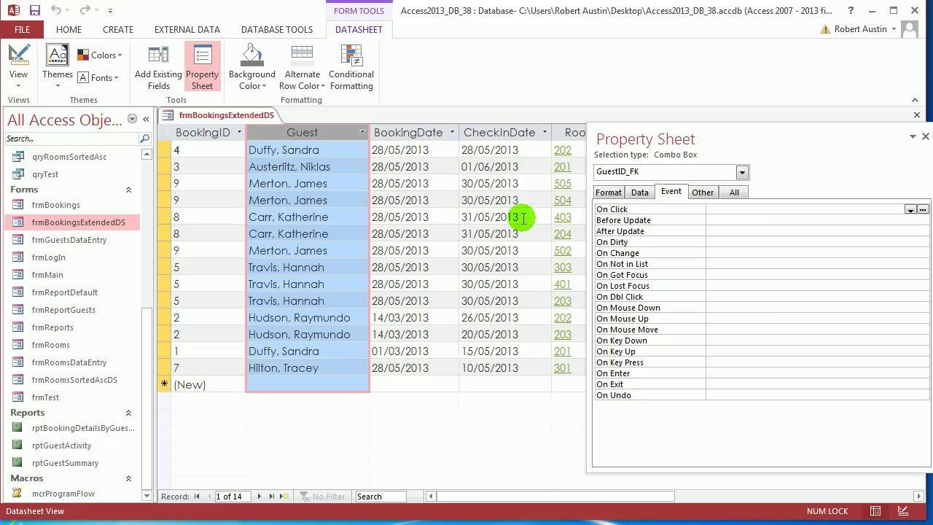
pyautogui.click(923, 210)
pyautogui.click(453, 291)
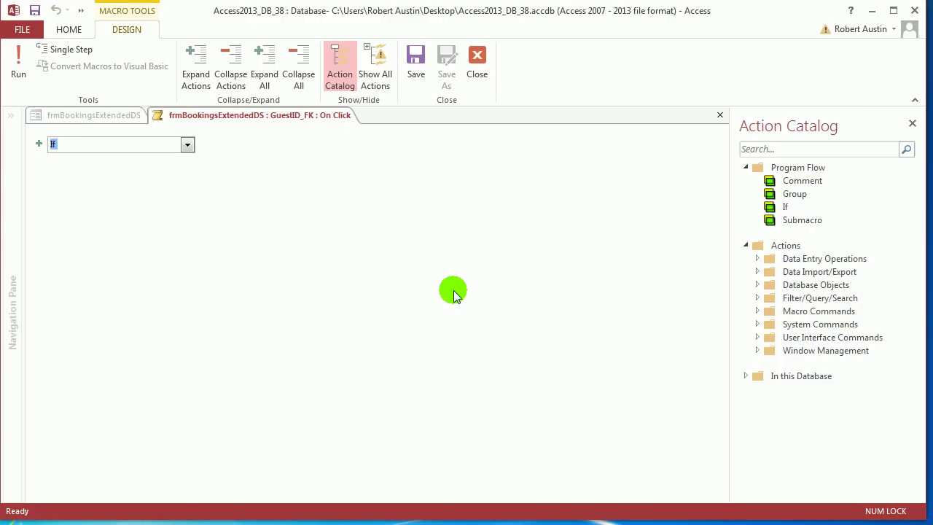
# Step: Add an If block with the condition Not IsNull([GuestID_FK])
pyautogui.write('If')
pyautogui.press('Return')
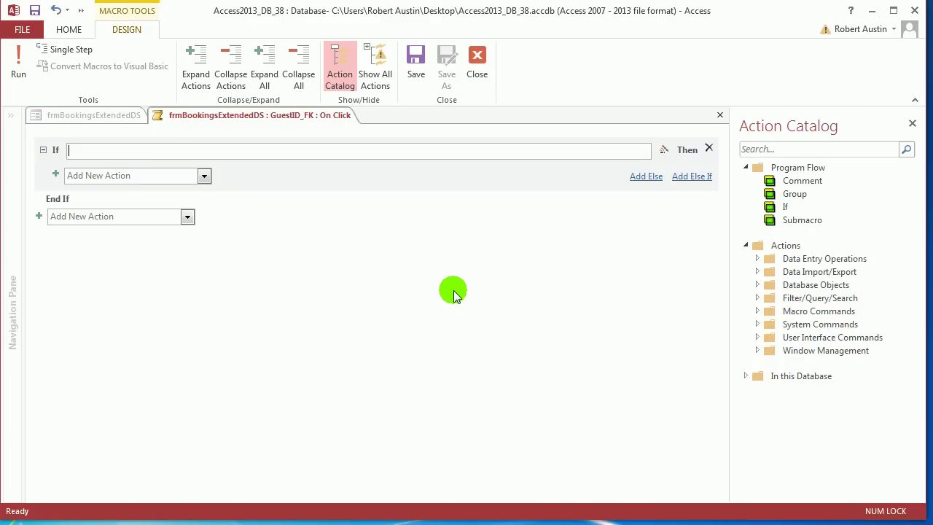
pyautogui.write('not isnull')
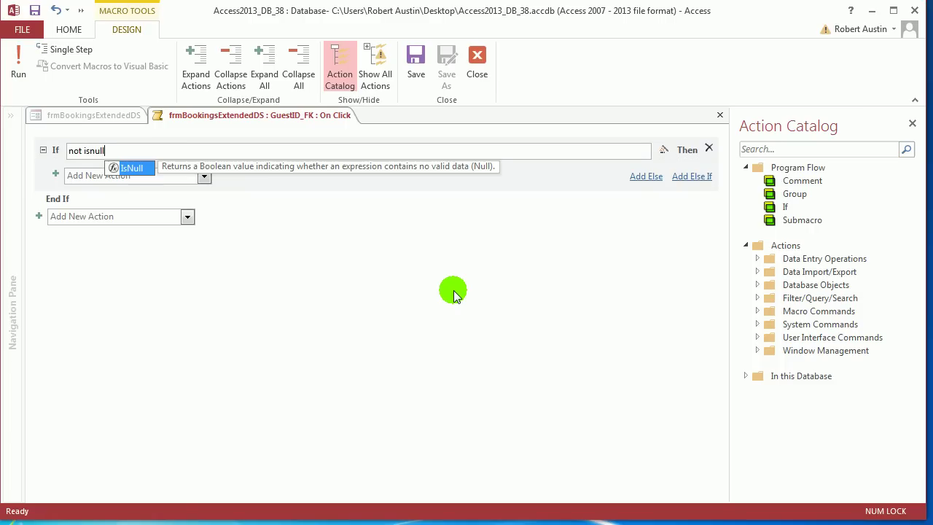
pyautogui.write('(gues')
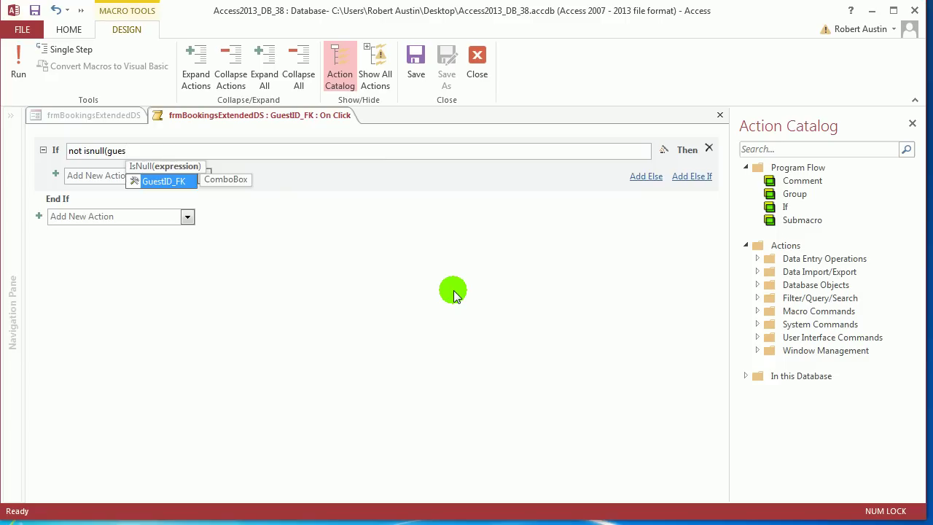
pyautogui.press('Tab')
pyautogui.write(')')
pyautogui.press('Tab')
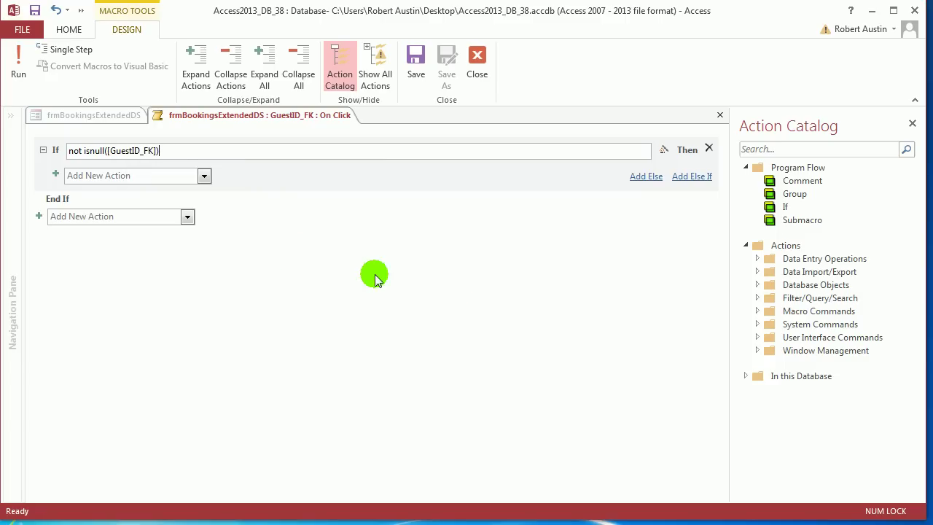
# Step: Inside the If, add OpenForm frmGuestsDataEntry in Dialog window and Edit mode, filtered on GuestID_FK, and save
pyautogui.write('OpenForm')
pyautogui.click(176, 174)
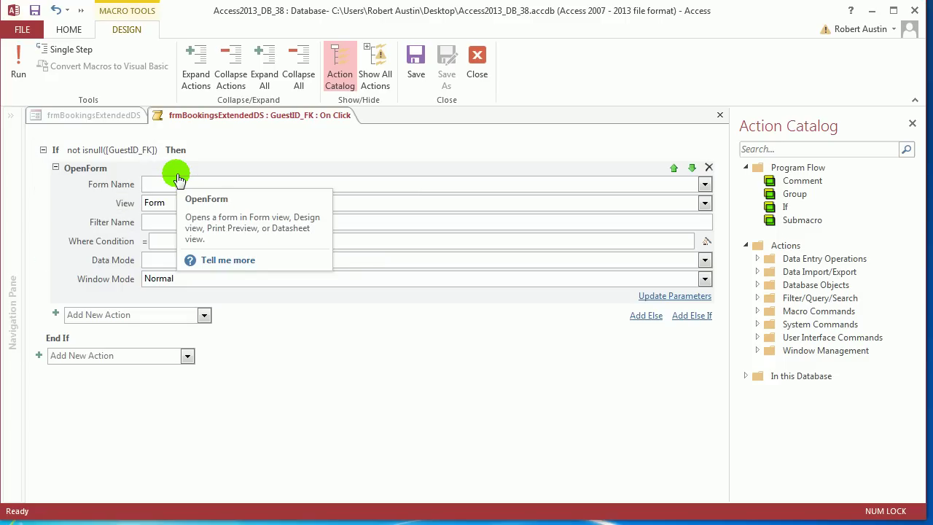
pyautogui.write('frmG')
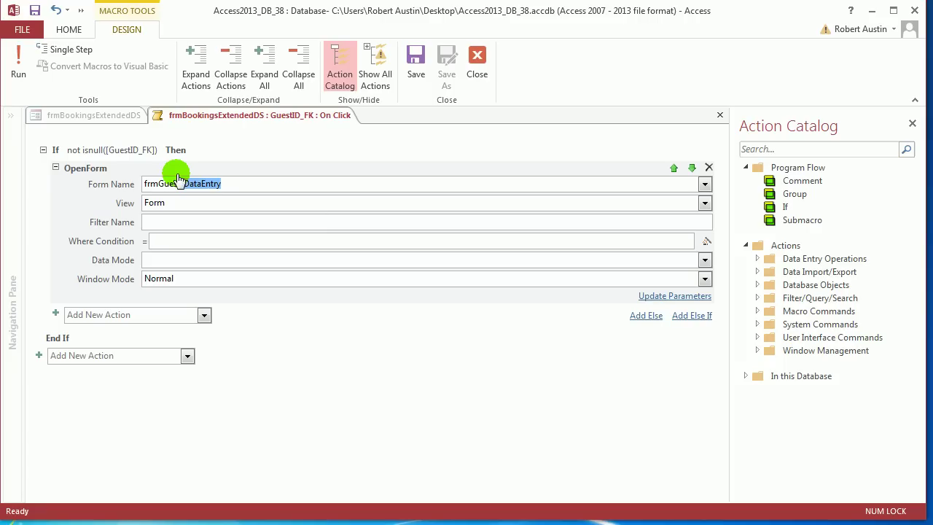
pyautogui.write('uests')
pyautogui.press('Tab')
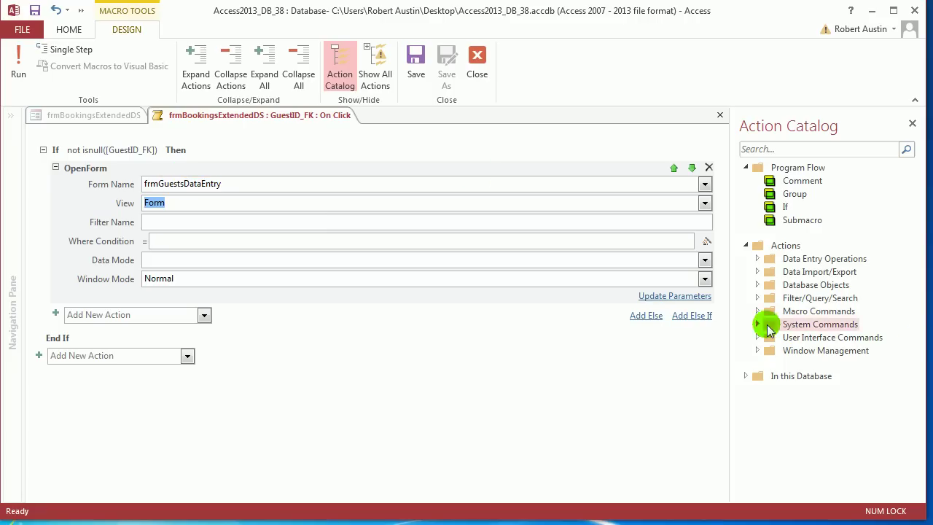
pyautogui.click(704, 281)
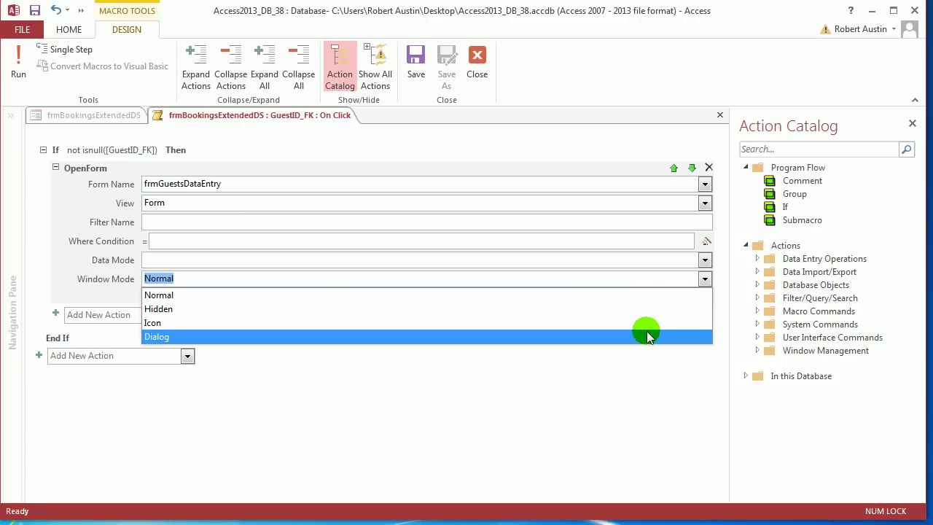
pyautogui.click(647, 336)
pyautogui.click(705, 260)
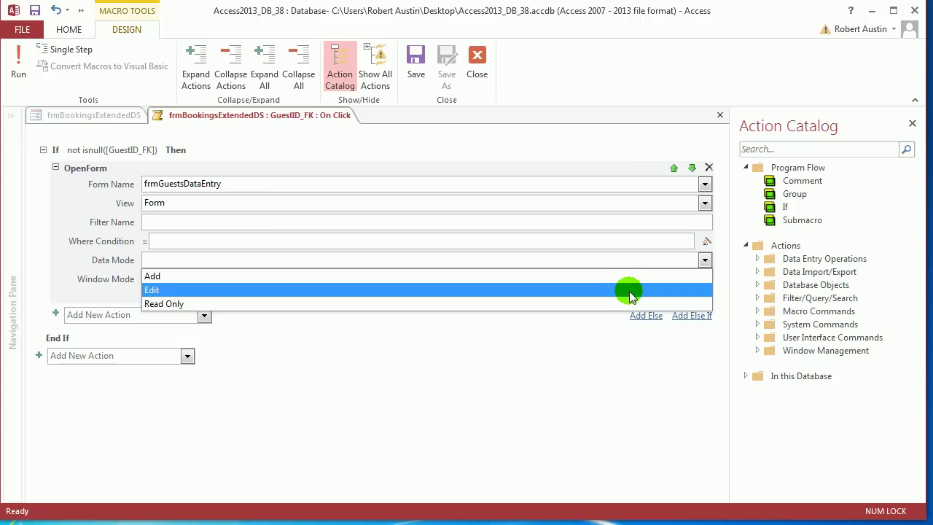
pyautogui.click(629, 292)
pyautogui.click(263, 240)
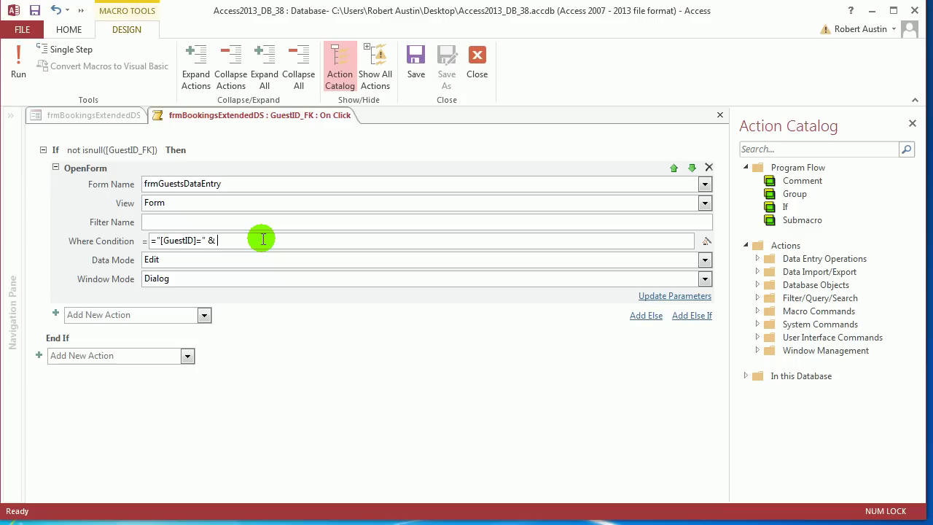
pyautogui.doubleClick(288, 255)
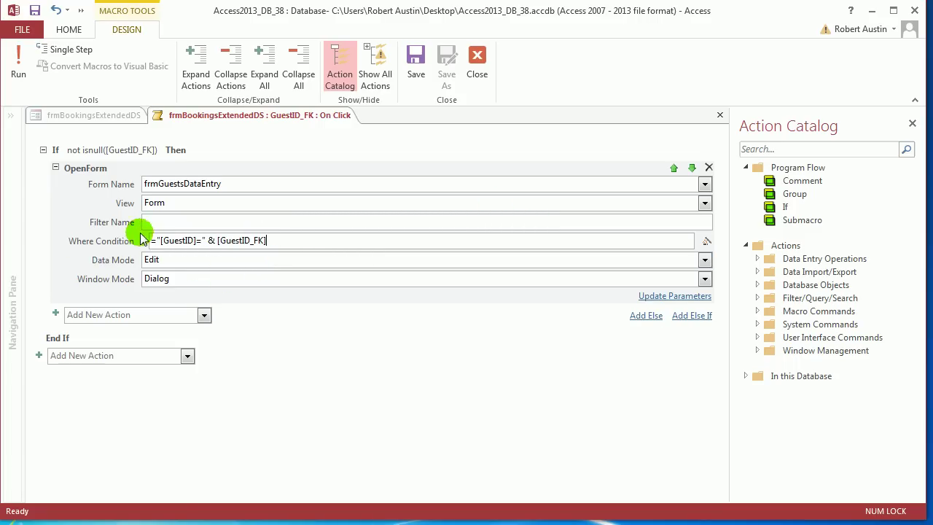
pyautogui.click(416, 73)
# Step: Close the macro and bring up the Guest column's Format properties
pyautogui.click(485, 77)
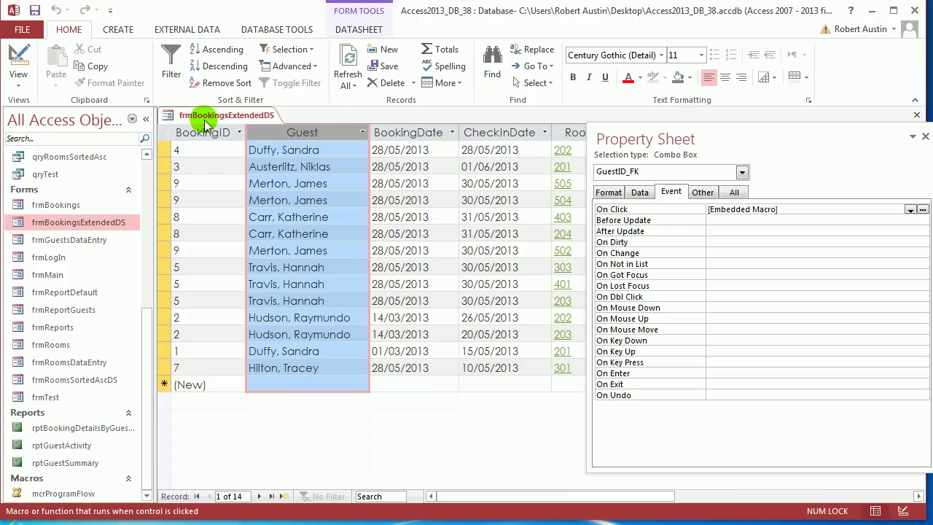
pyautogui.rightClick(213, 120)
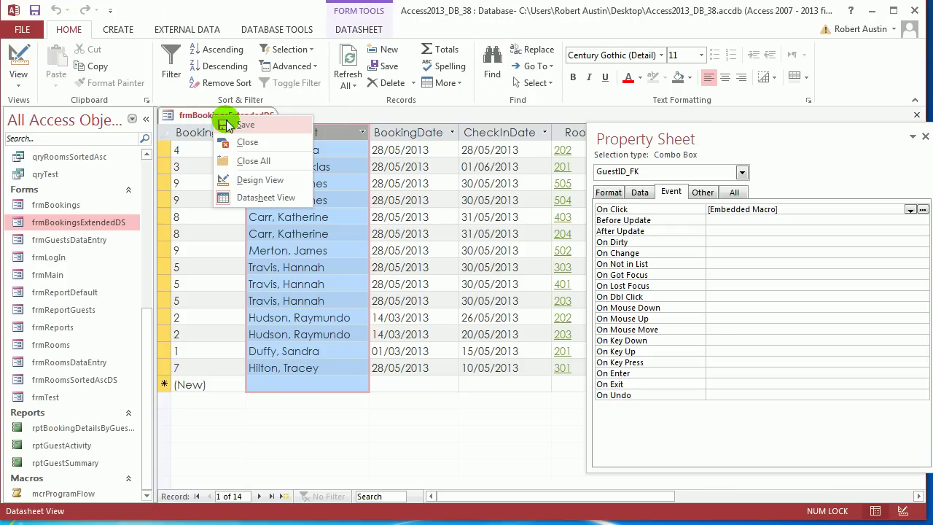
pyautogui.click(346, 140)
pyautogui.click(609, 192)
pyautogui.click(924, 460)
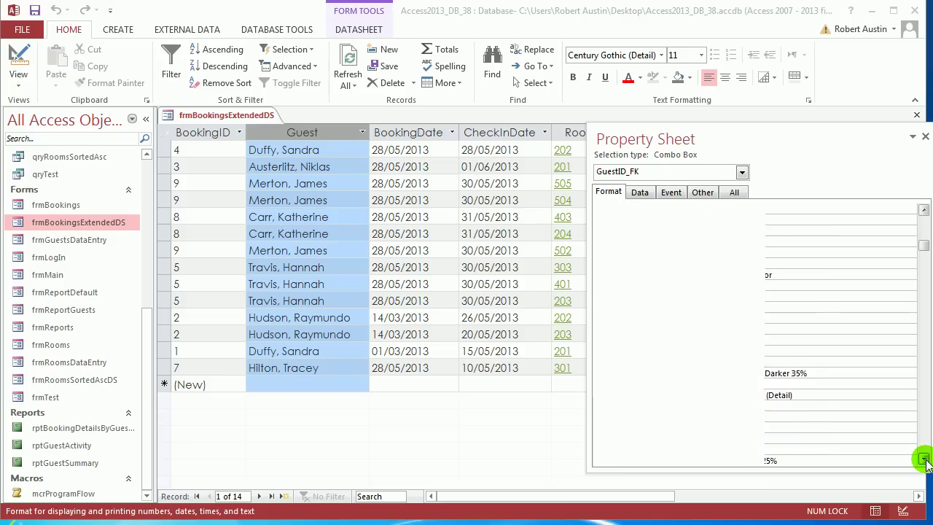
pyautogui.click(923, 460)
pyautogui.click(924, 459)
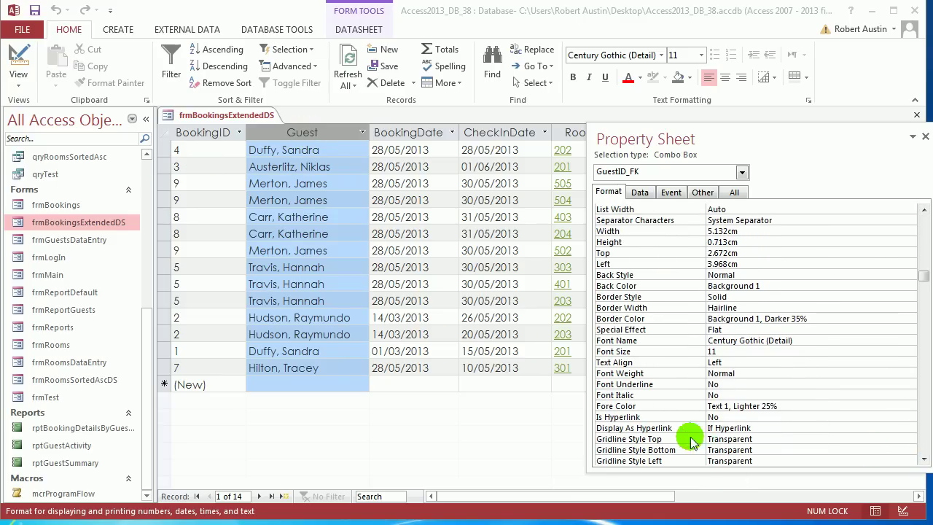
# Step: Set Display As Hyperlink to Always and close the Property Sheet
pyautogui.click(790, 428)
pyautogui.click(911, 428)
pyautogui.click(883, 448)
pyautogui.rightClick(248, 116)
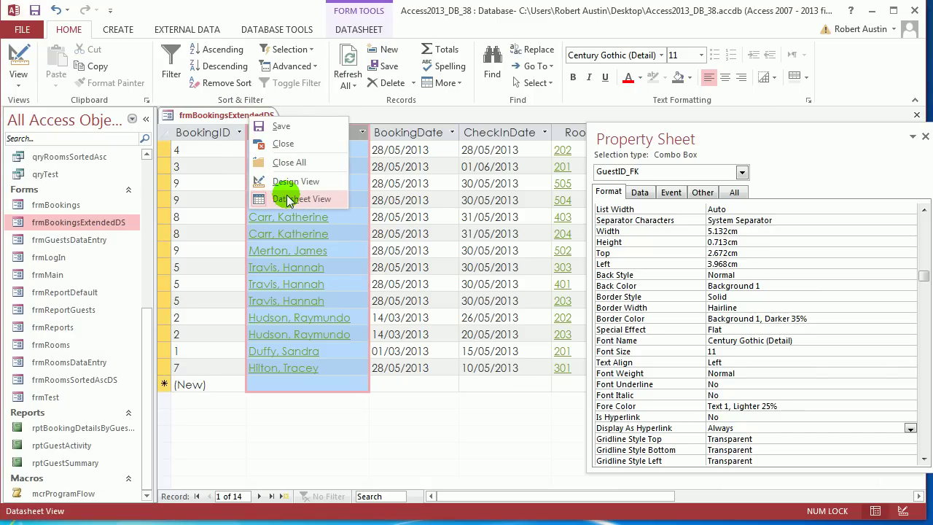
pyautogui.click(912, 137)
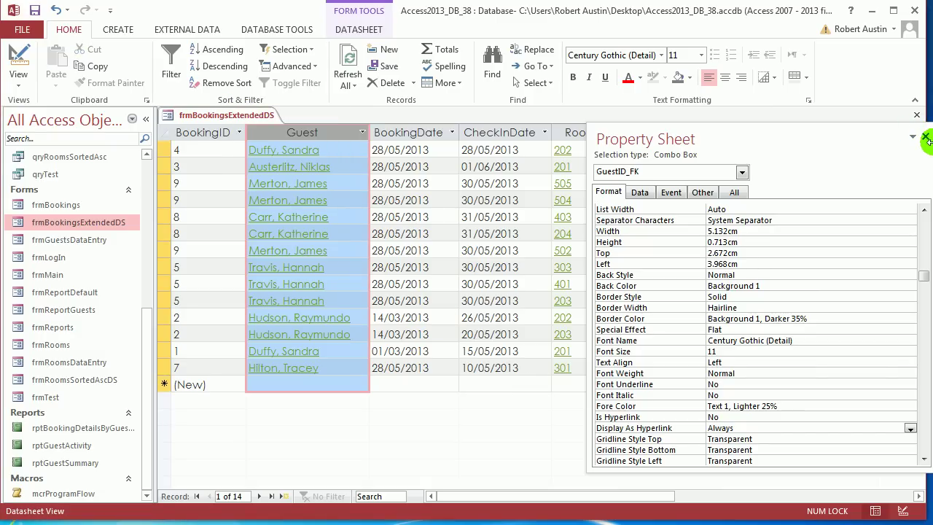
pyautogui.click(925, 138)
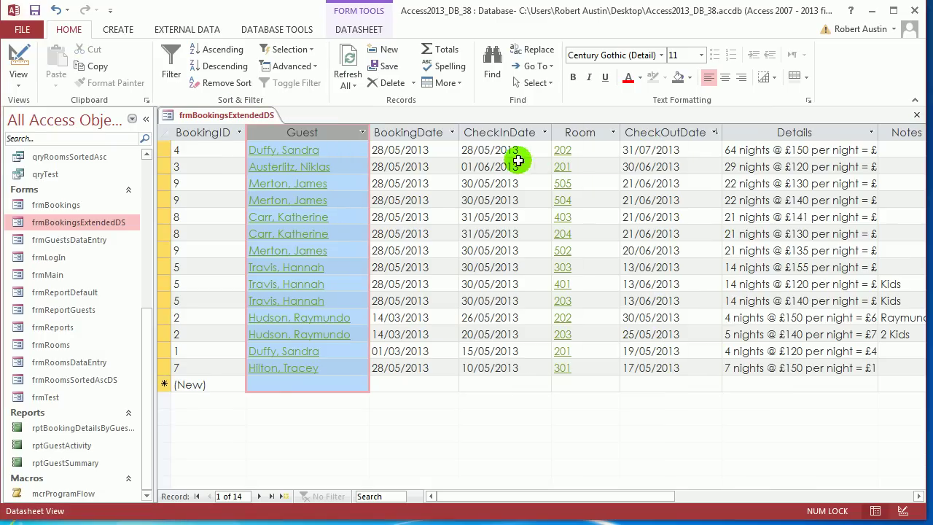
# Step: Test two guest name links, then open the Guest column's On Click embedded macro
pyautogui.click(284, 218)
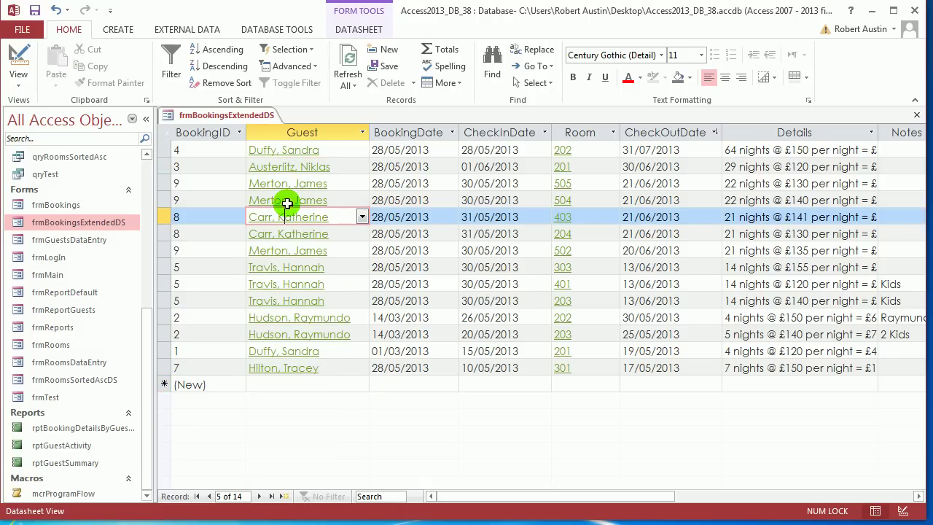
pyautogui.click(290, 203)
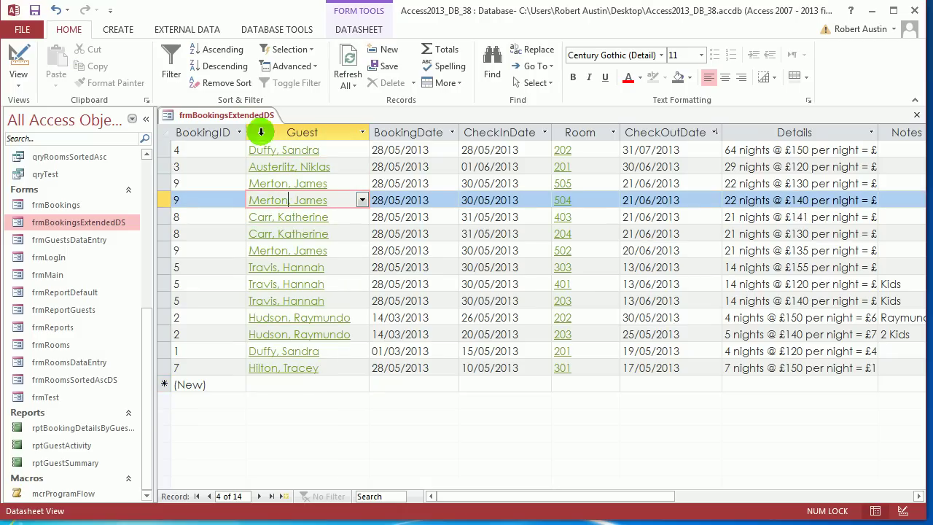
pyautogui.rightClick(228, 117)
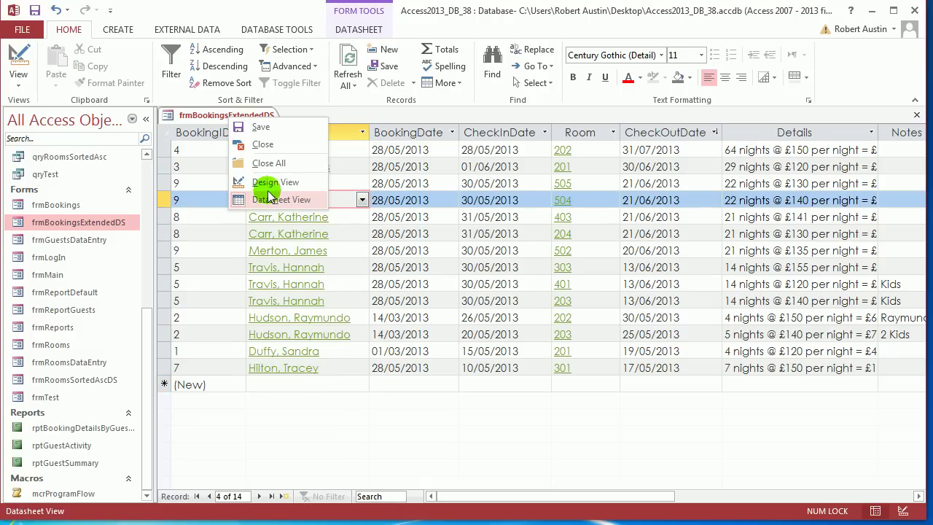
pyautogui.click(338, 134)
pyautogui.click(338, 133)
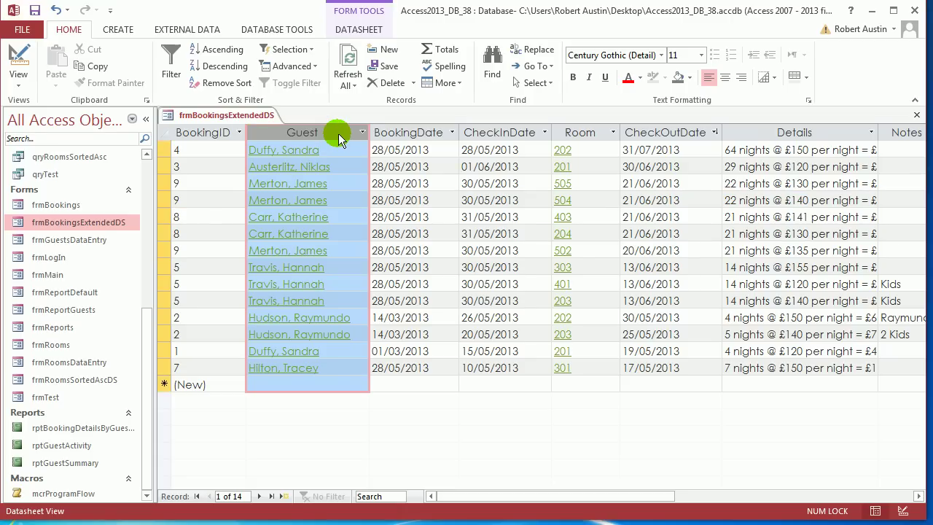
pyautogui.press('F4')
pyautogui.click(672, 191)
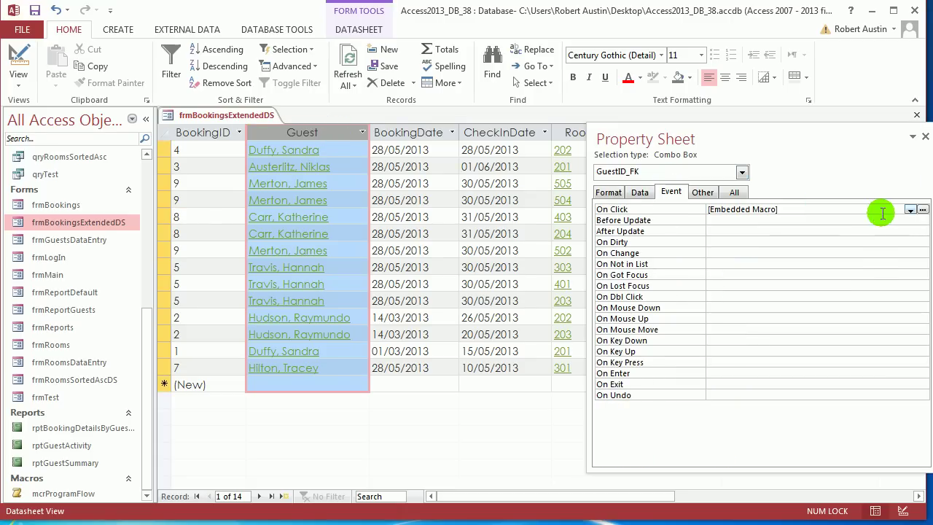
pyautogui.click(922, 210)
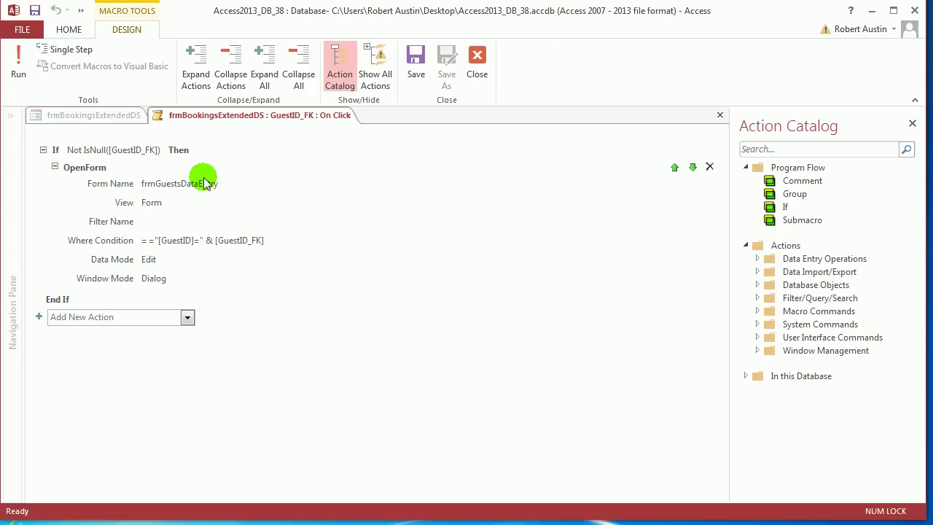
# Step: Cut the If/OpenForm block from the On Click macro and clear the On Click event
pyautogui.click(202, 183)
pyautogui.press('Delete')
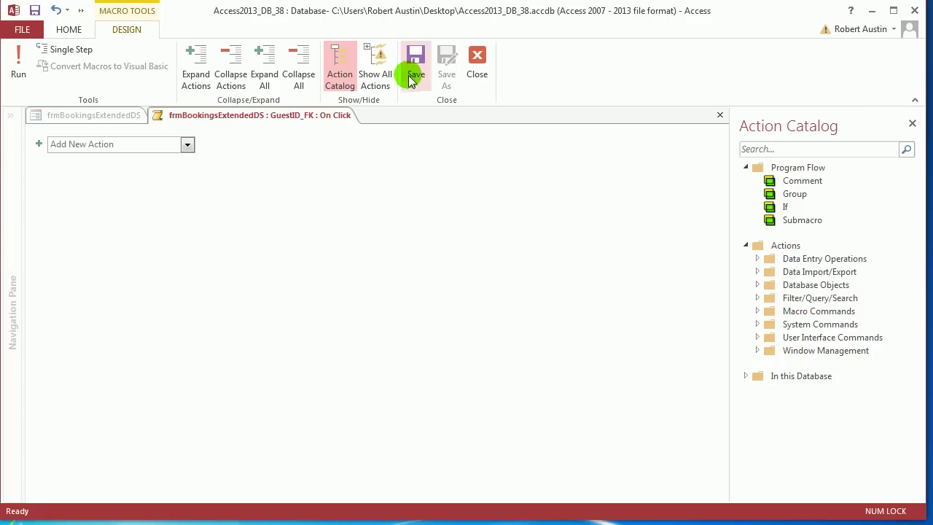
pyautogui.click(412, 78)
pyautogui.click(475, 73)
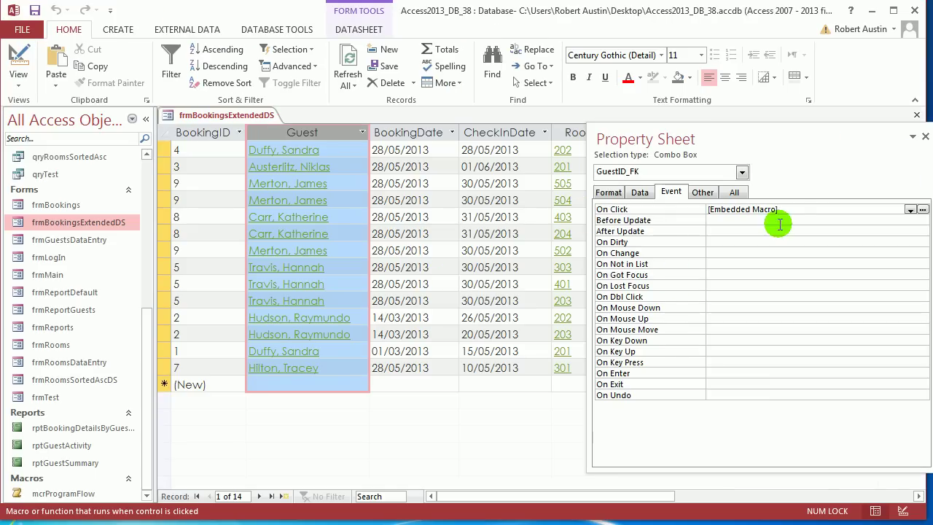
pyautogui.click(674, 208)
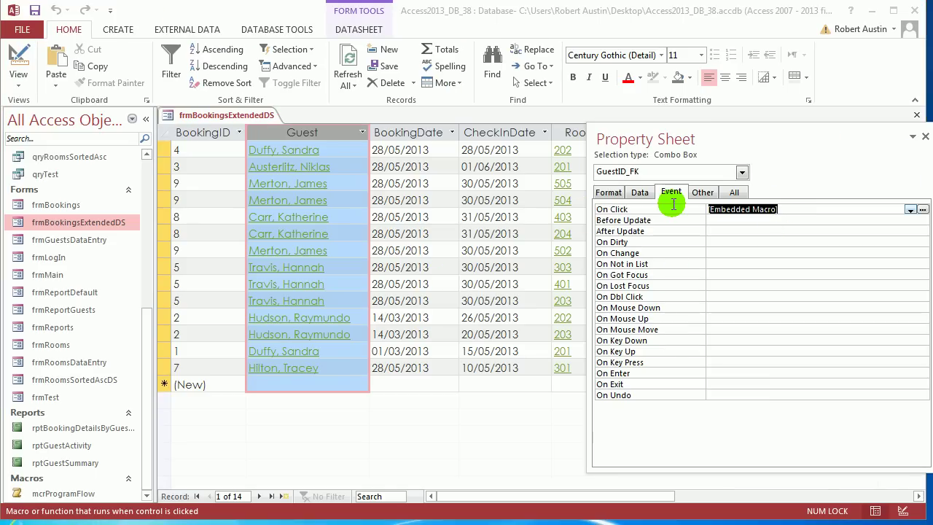
pyautogui.click(923, 210)
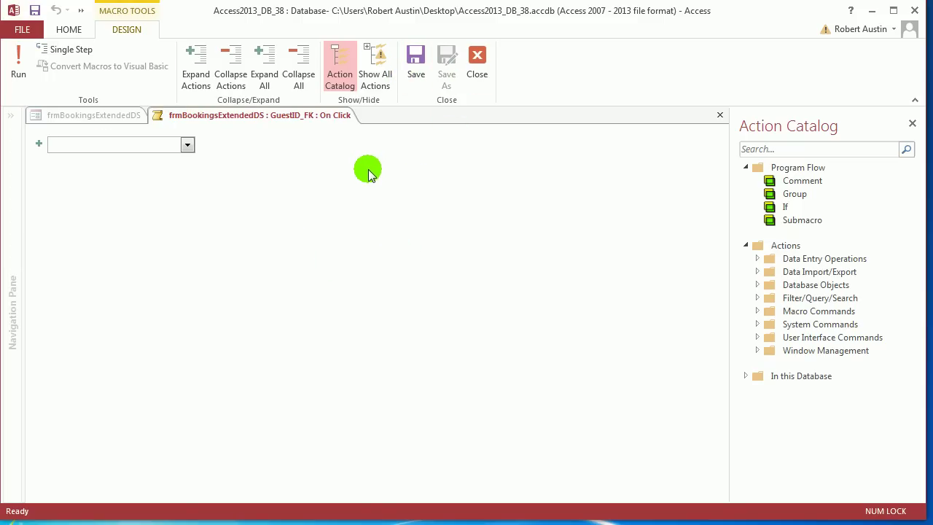
pyautogui.click(477, 64)
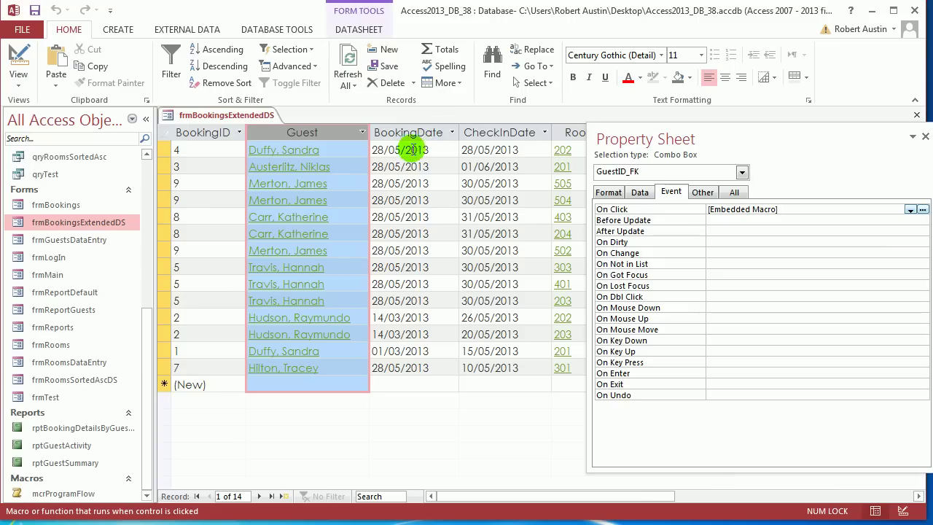
pyautogui.click(789, 209)
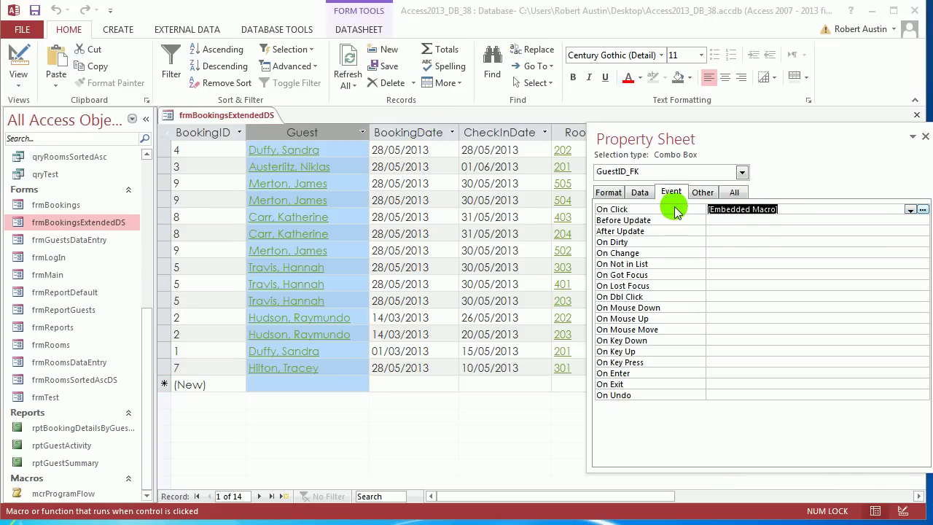
pyautogui.click(673, 220)
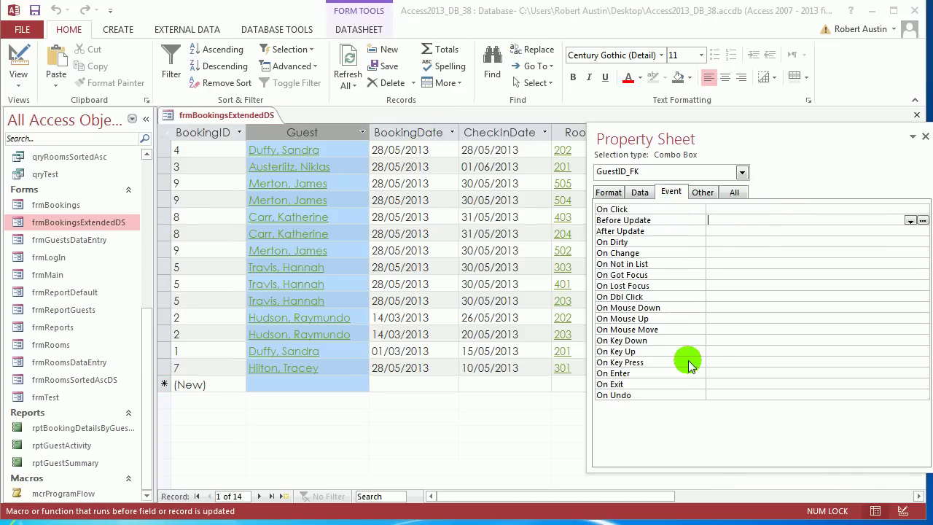
# Step: Paste the If/OpenForm block into a new On Mouse Down embedded macro and save it
pyautogui.click(741, 308)
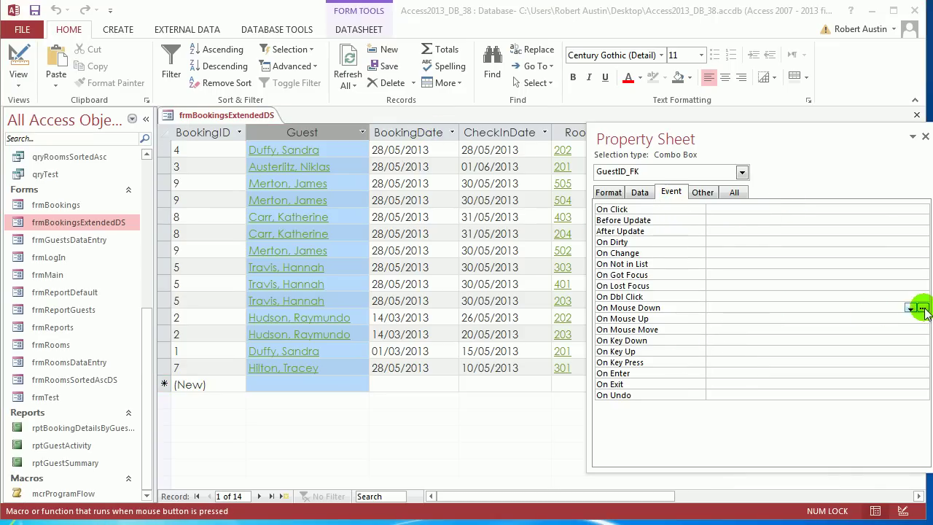
pyautogui.click(922, 308)
pyautogui.click(450, 294)
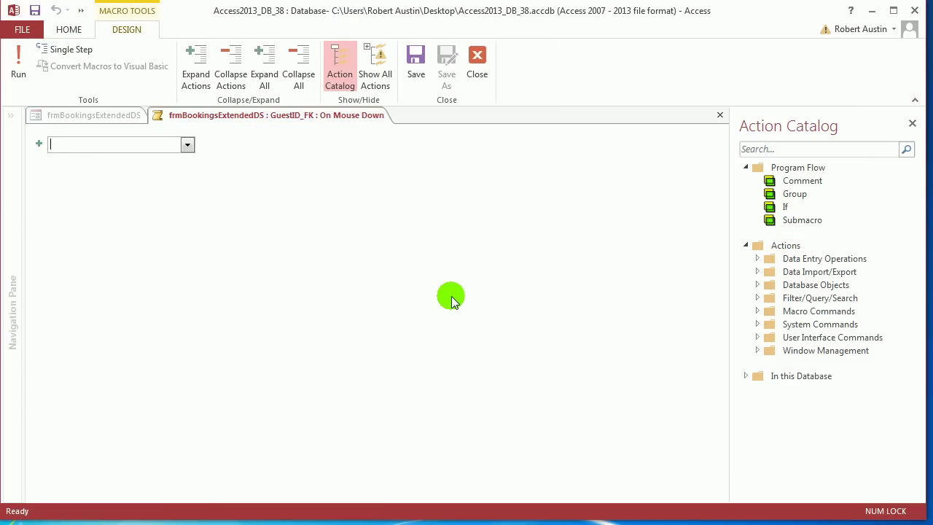
pyautogui.hotkey('ctrl', 'v')
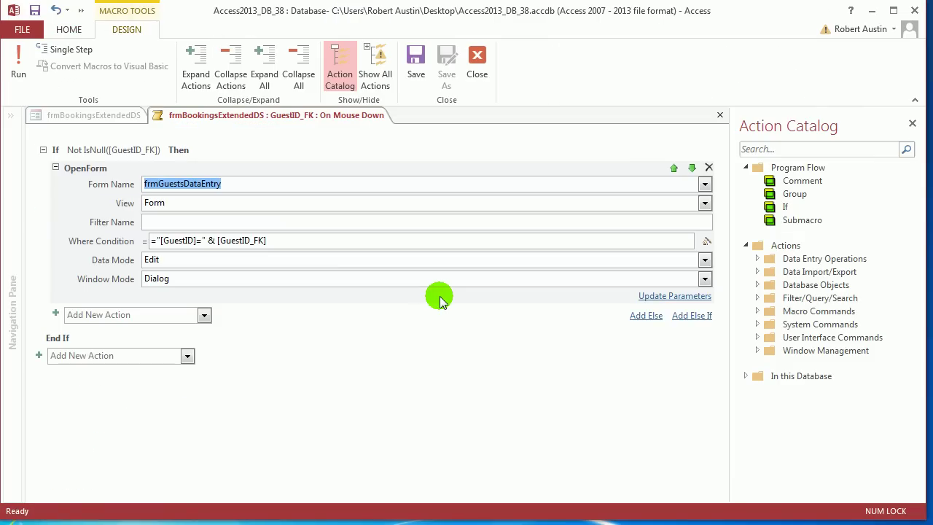
pyautogui.click(471, 80)
# Step: Test two guest links opening the Guests dialog, then collapse the Navigation Pane and close the Property Sheet
pyautogui.rightClick(191, 116)
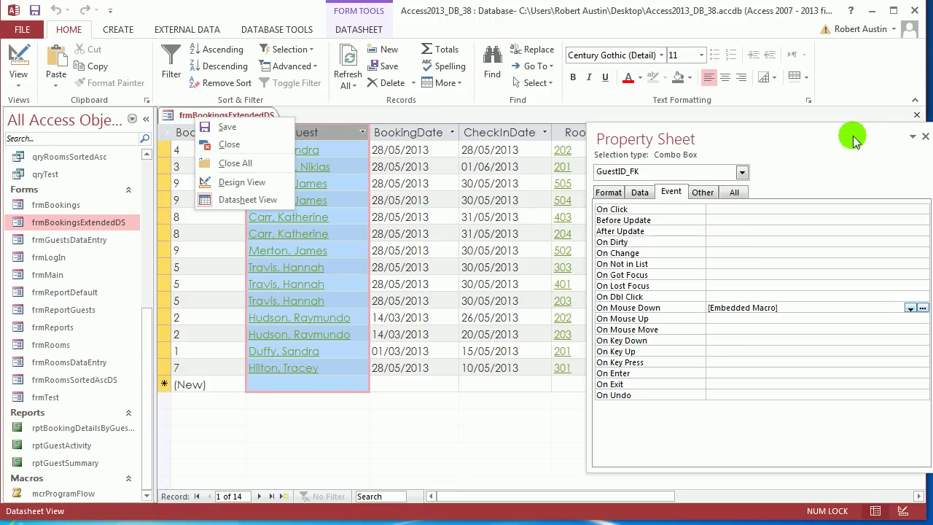
pyautogui.click(924, 136)
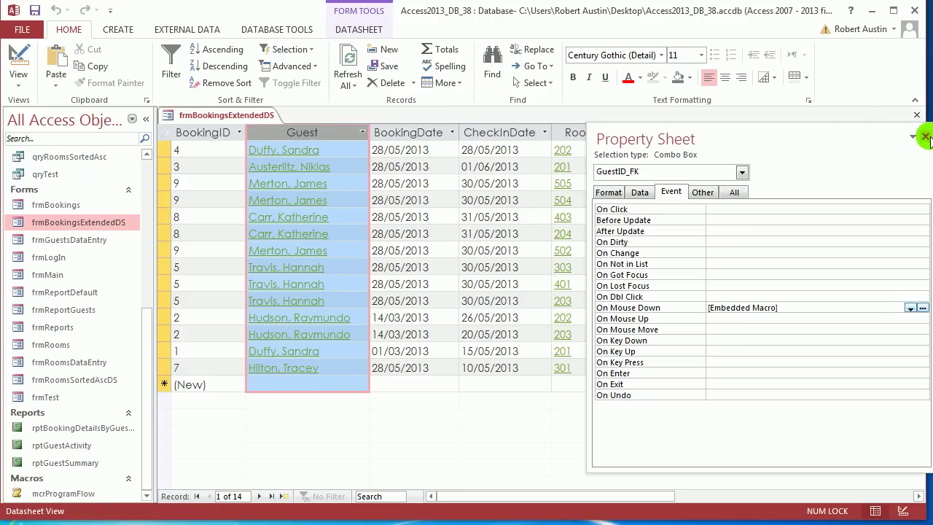
pyautogui.click(303, 308)
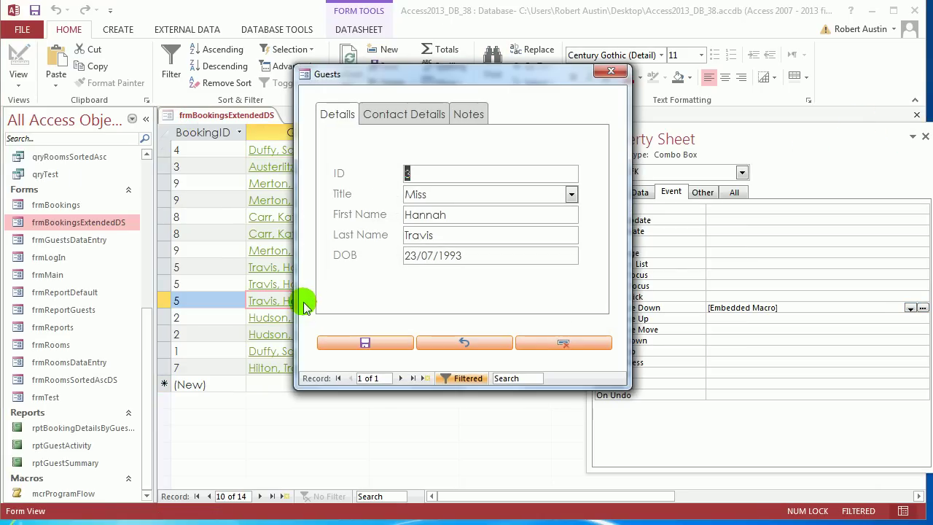
pyautogui.click(606, 71)
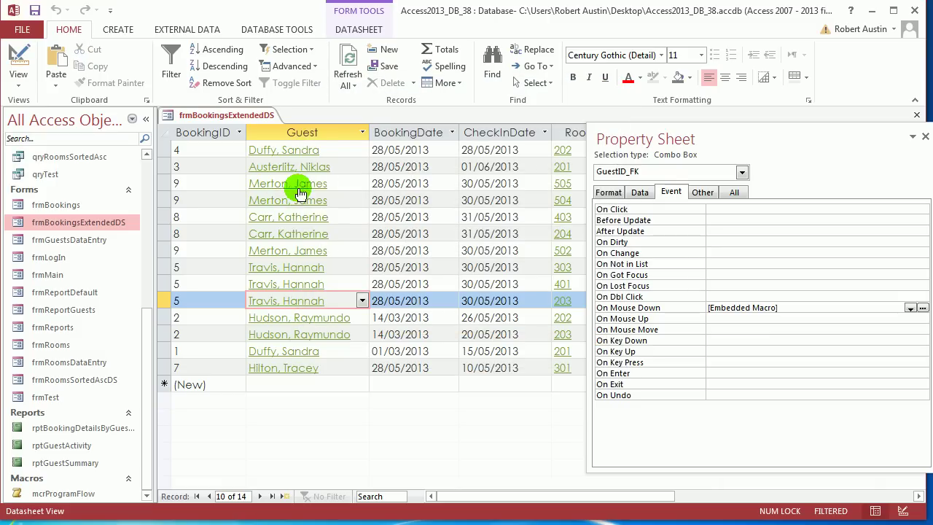
pyautogui.click(298, 188)
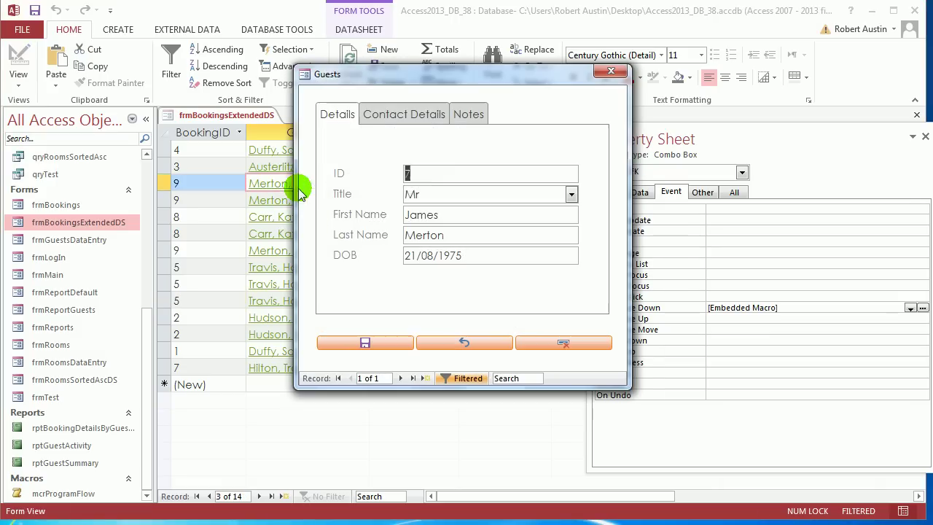
pyautogui.click(612, 71)
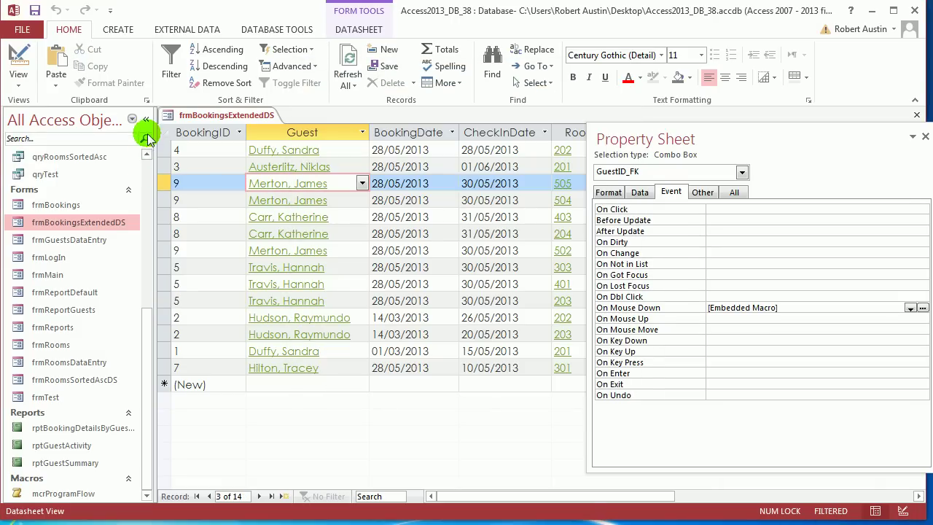
pyautogui.click(146, 120)
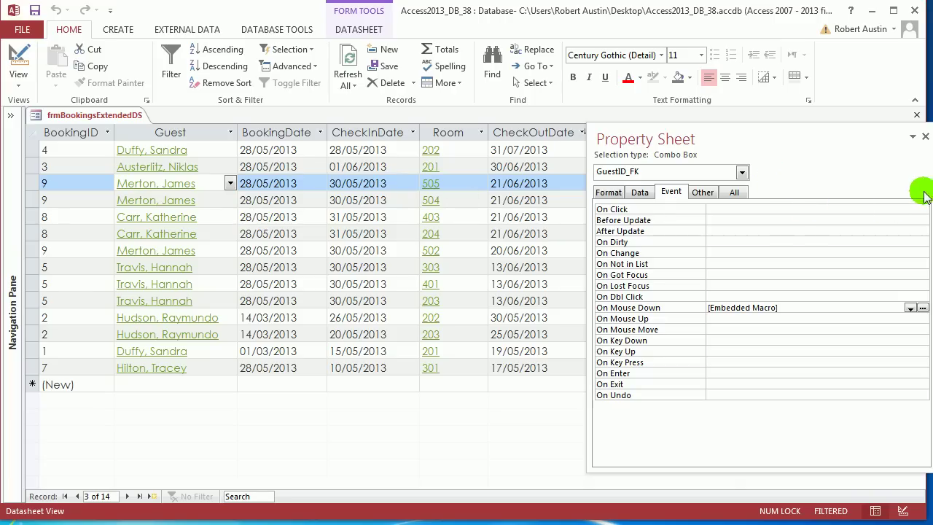
pyautogui.click(926, 137)
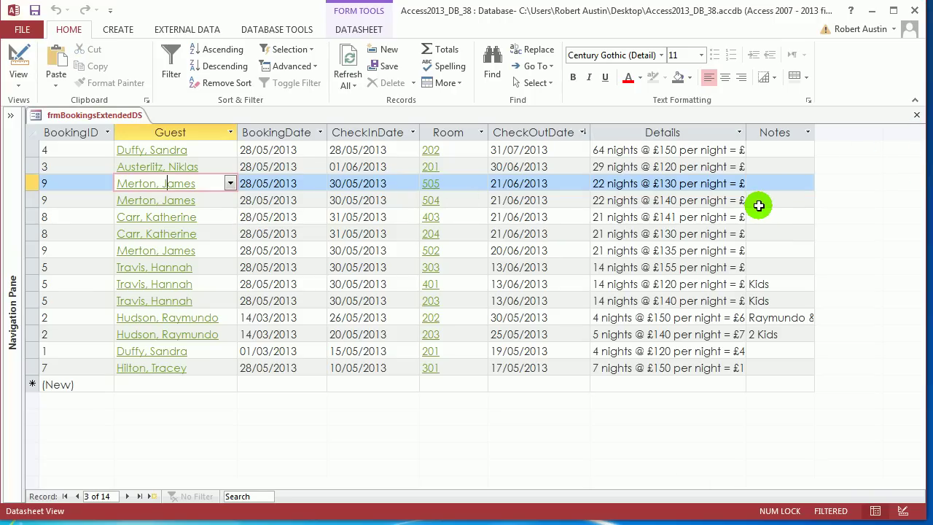